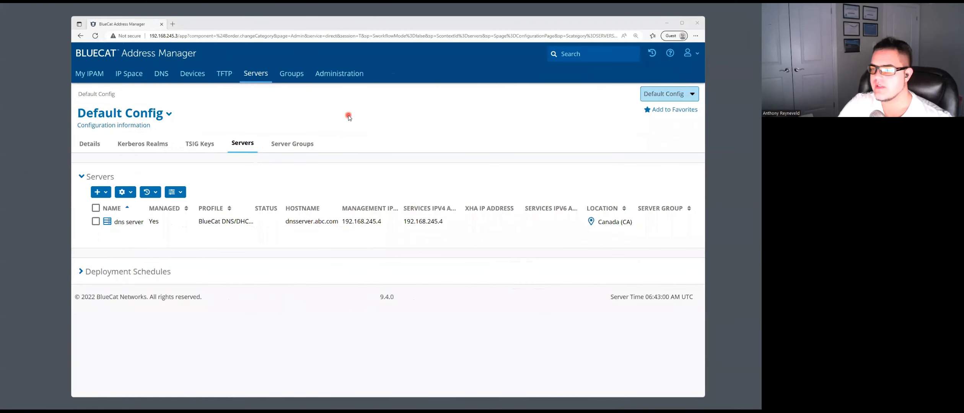
- Go to Administration > Version Management > Software Update for the Address Manager system
{"action": "left_click", "coordinate": [344, 73]}
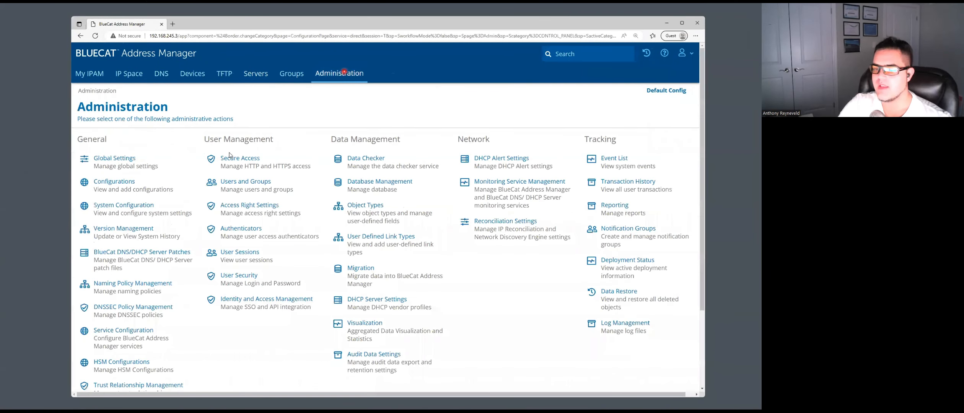
{"action": "left_click", "coordinate": [161, 227]}
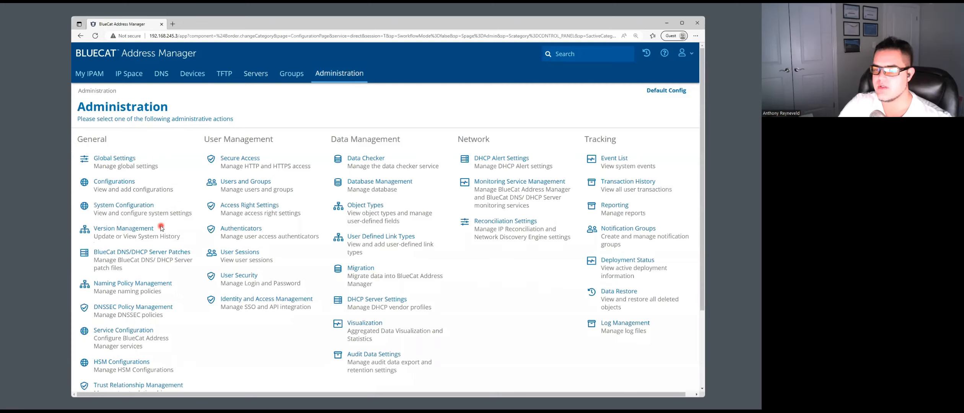
{"action": "left_click", "coordinate": [140, 230]}
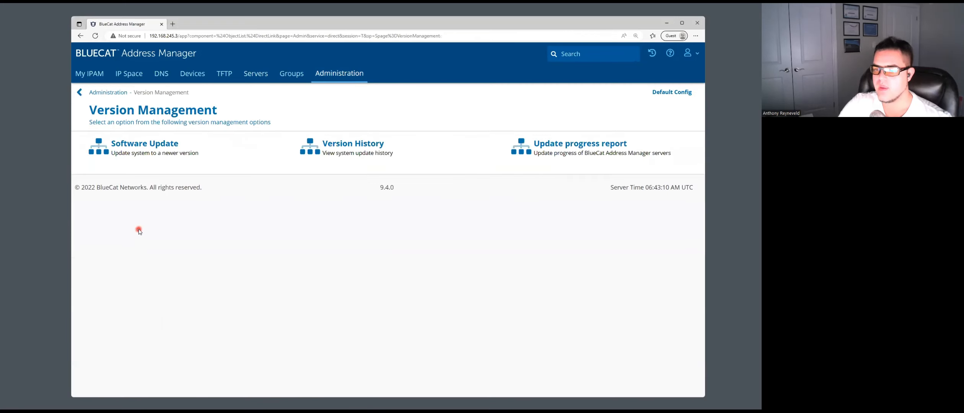
{"action": "left_click", "coordinate": [163, 145]}
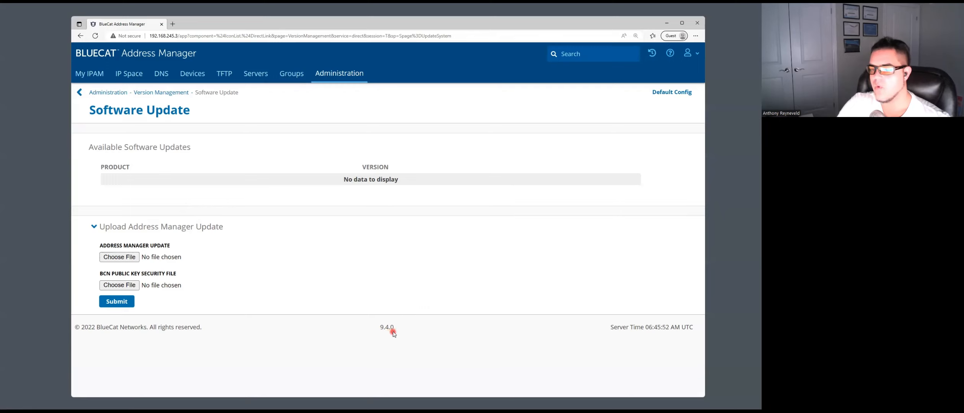
- Attach bam_update_9.4.1-033-REL-258.GA.bcn_amd64.tar.gz as the update file
{"action": "left_click", "coordinate": [127, 259]}
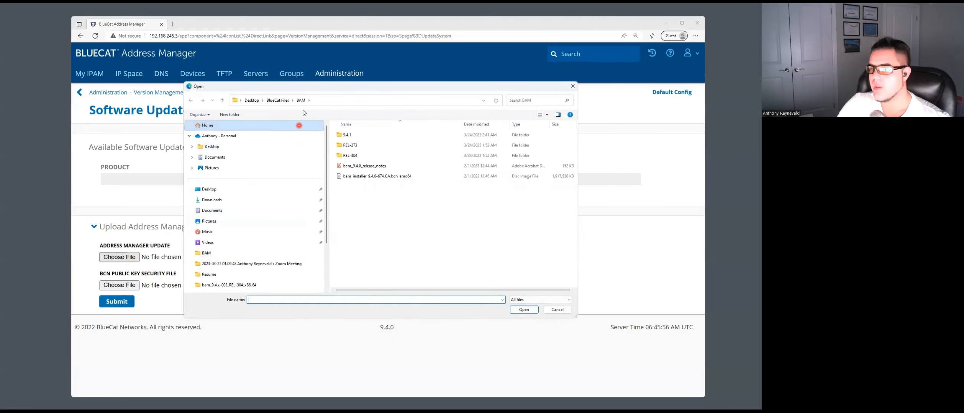
{"action": "double_click", "coordinate": [357, 137]}
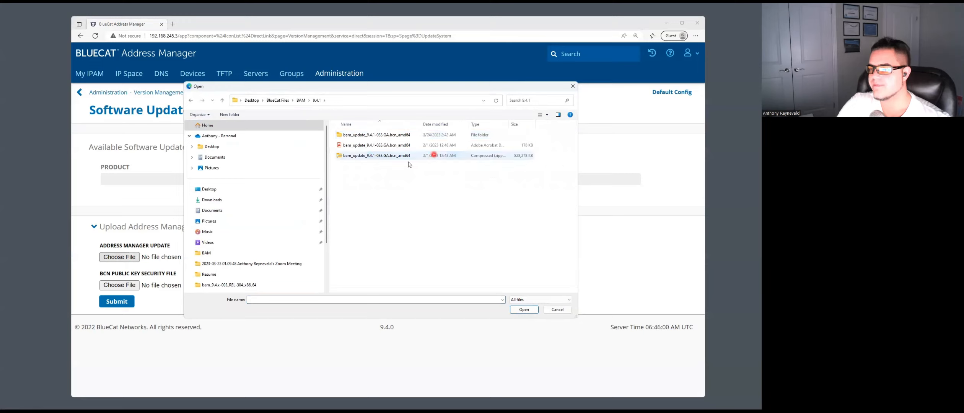
{"action": "double_click", "coordinate": [378, 135]}
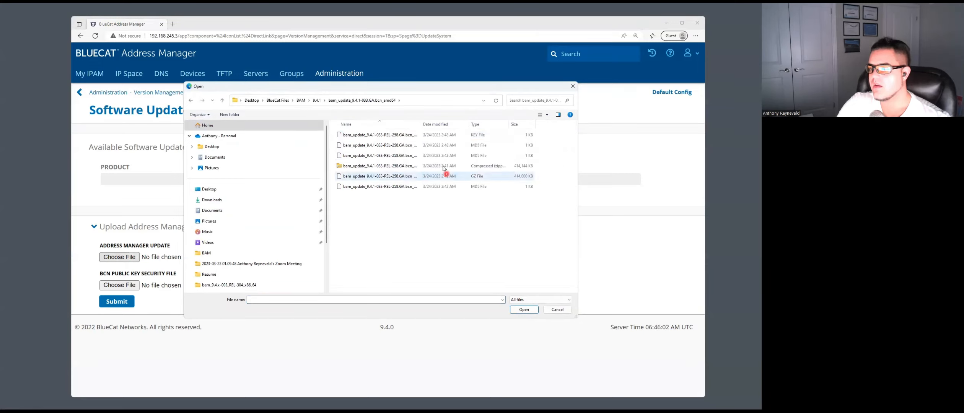
{"action": "left_click_drag", "start_coordinate": [420, 124], "coordinate": [454, 125]}
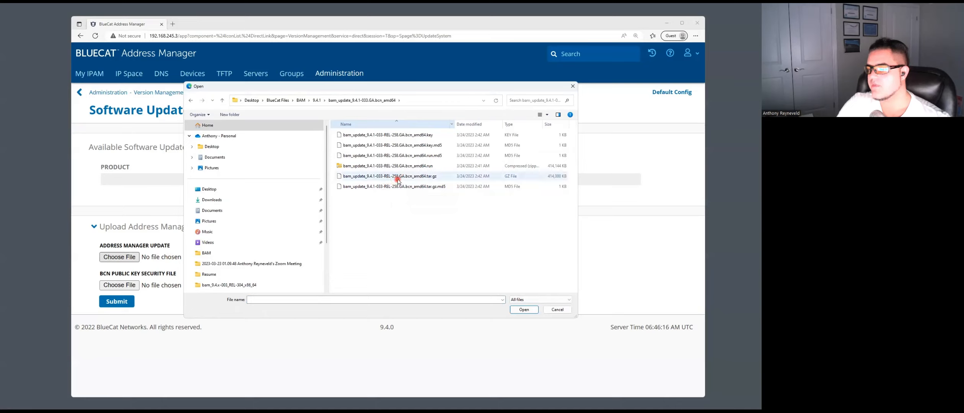
{"action": "double_click", "coordinate": [429, 176]}
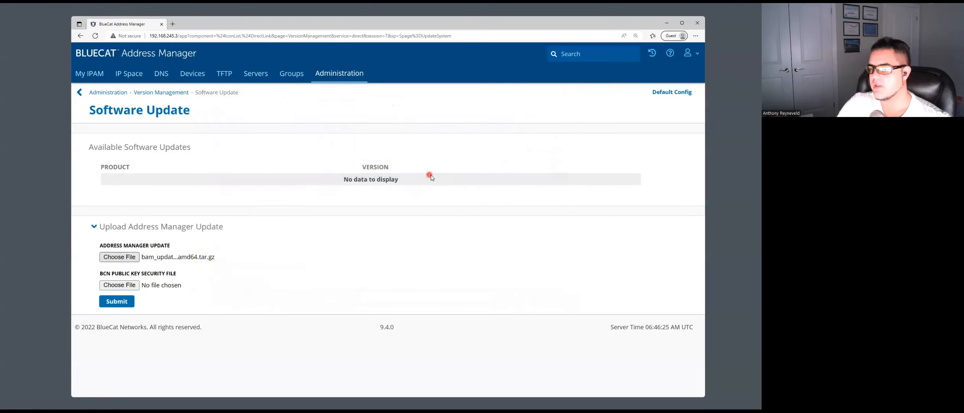
- Attach the matching .key public key file and submit the upload
{"action": "left_click", "coordinate": [137, 286]}
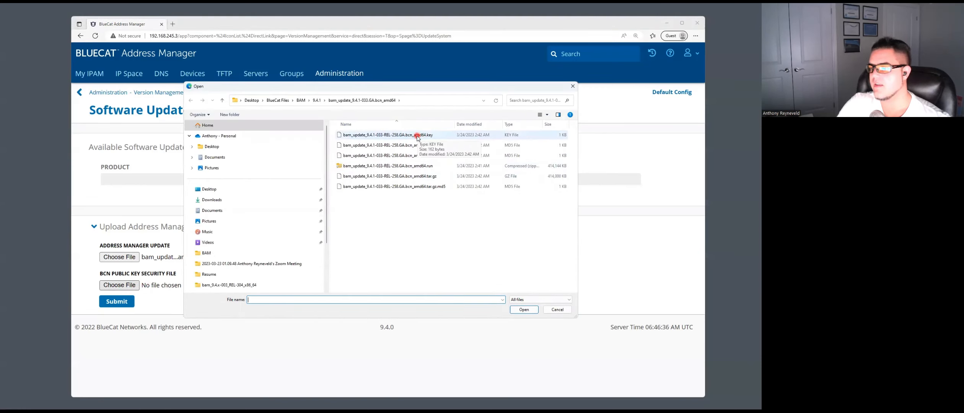
{"action": "double_click", "coordinate": [417, 135]}
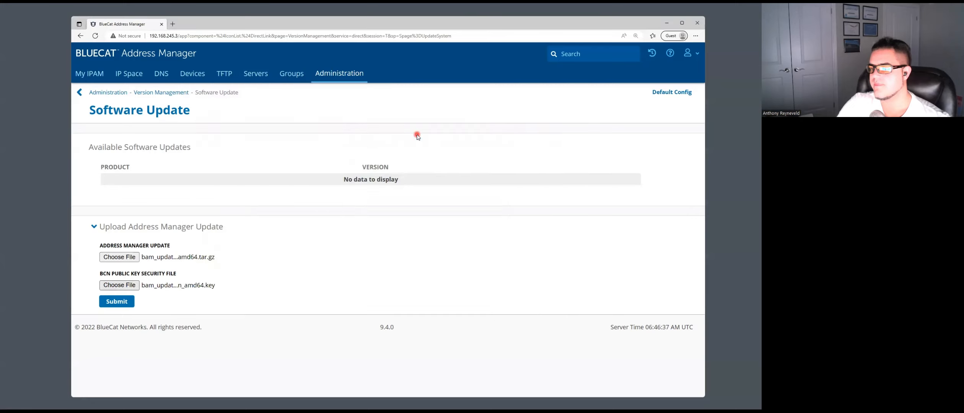
{"action": "left_click", "coordinate": [125, 303]}
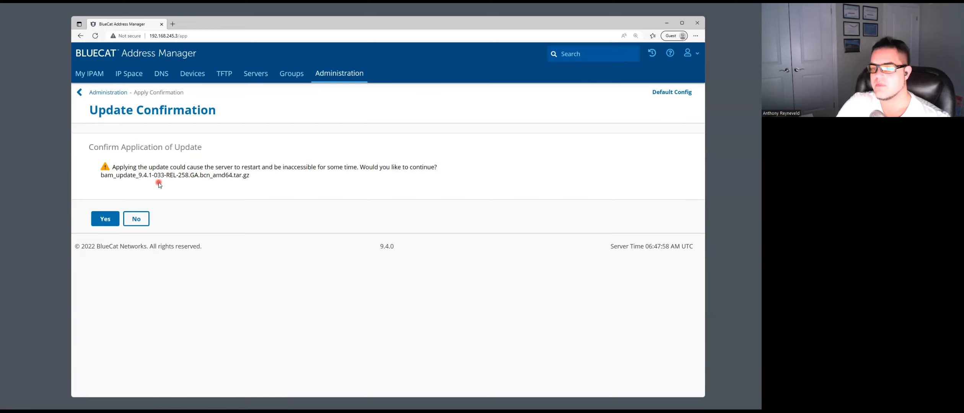
- Confirm applying the 9.4.1-033-REL-258 update and let it run to Update Completed
{"action": "left_click", "coordinate": [108, 222]}
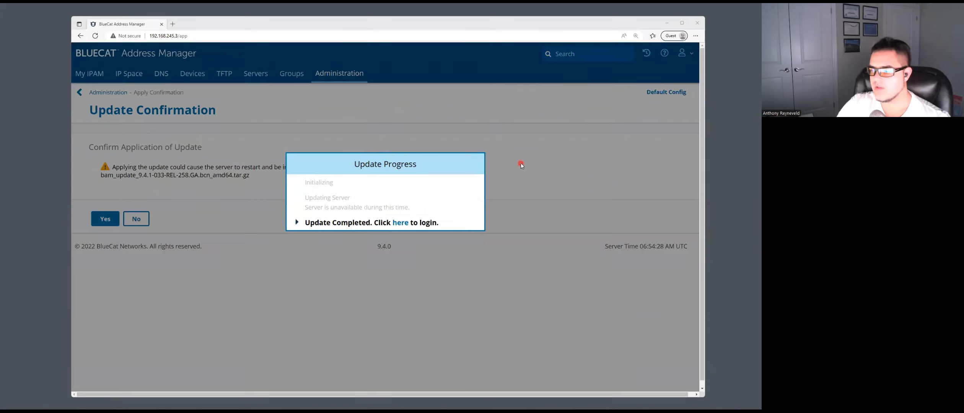
- Accept the license agreement and log back in with the admin username and password
{"action": "left_click", "coordinate": [401, 223]}
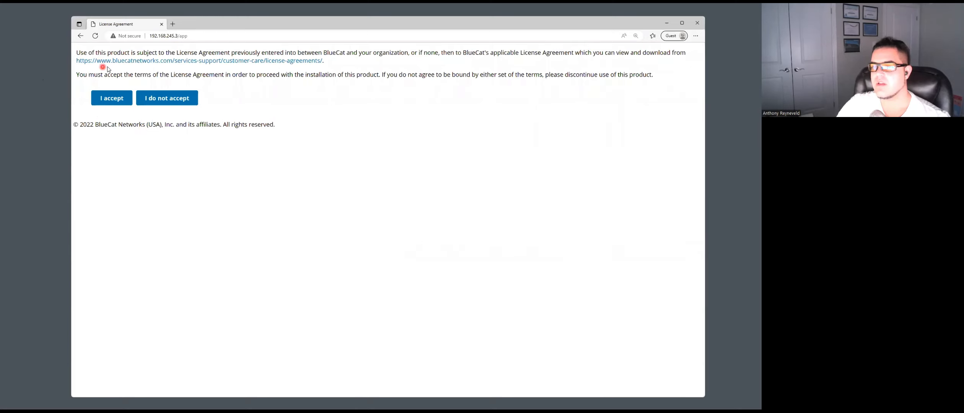
{"action": "left_click", "coordinate": [113, 99]}
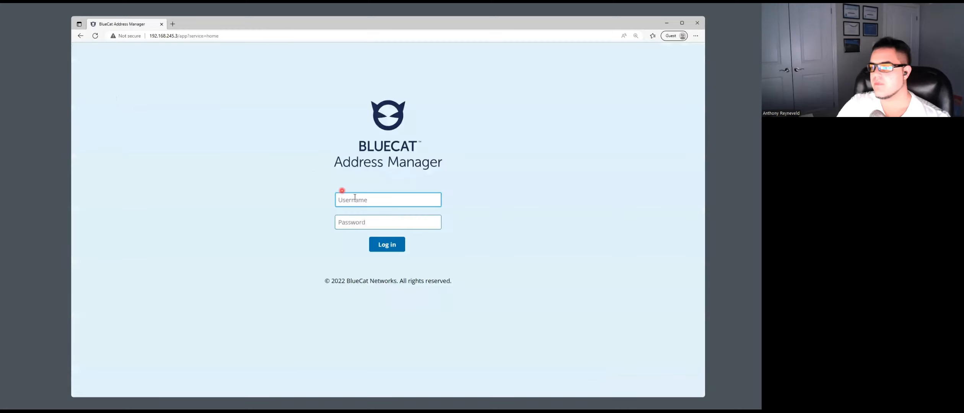
{"action": "type", "text": "admin"}
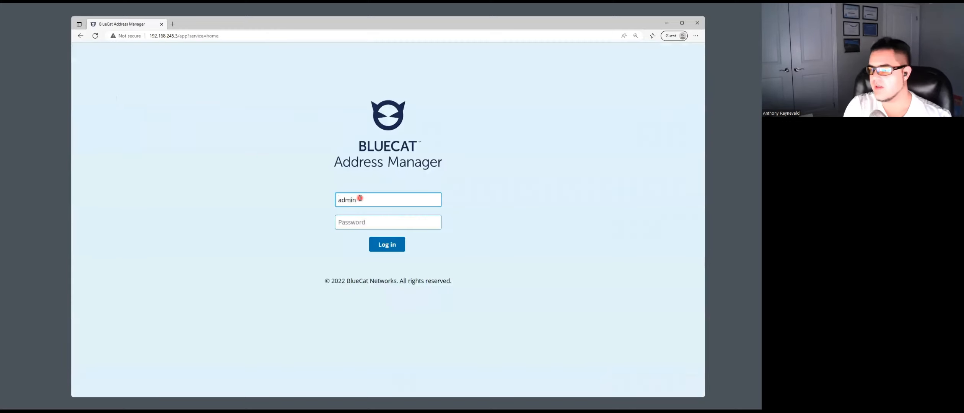
{"action": "key", "text": "Tab"}
{"action": "type", "text": "admin"}
{"action": "key", "text": "Return"}
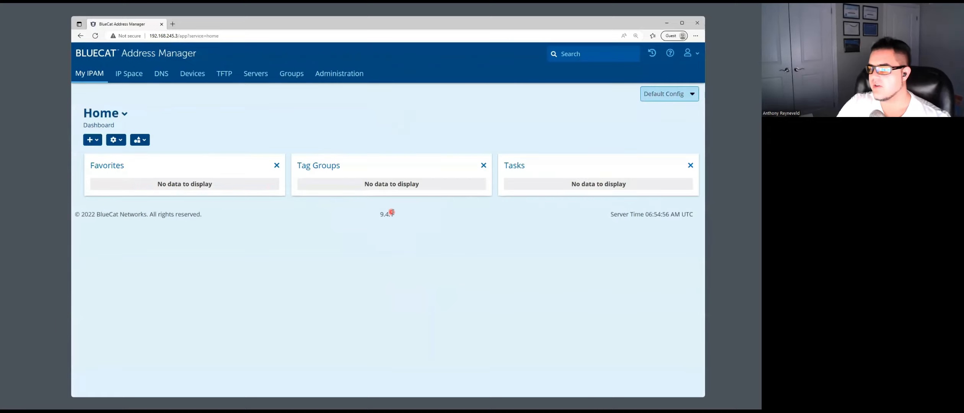
- Check the footer shows 9.4.1, then view Version History listing the 9.4.0 to 9.4.1 upgrade
{"action": "double_click", "coordinate": [384, 214]}
{"action": "left_click_drag", "start_coordinate": [408, 215], "coordinate": [368, 215]}
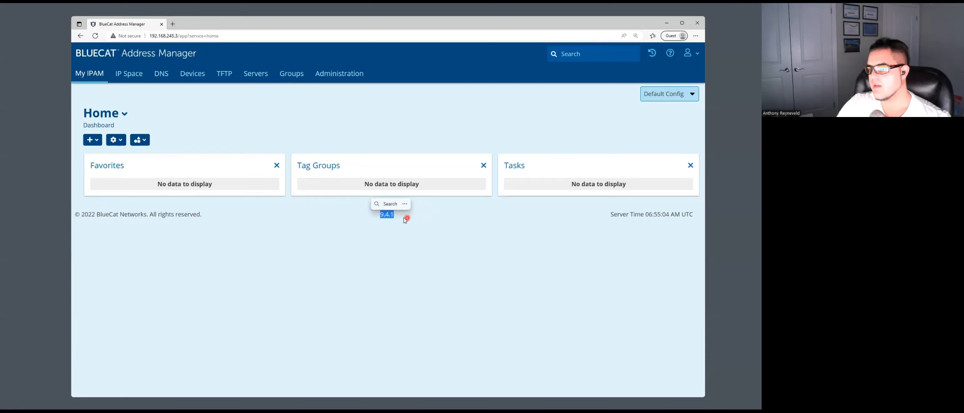
{"action": "left_click", "coordinate": [344, 75]}
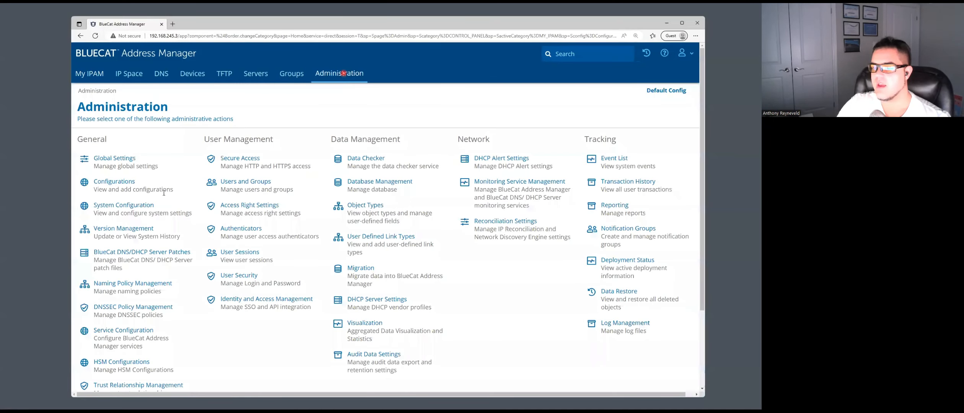
{"action": "left_click", "coordinate": [133, 229]}
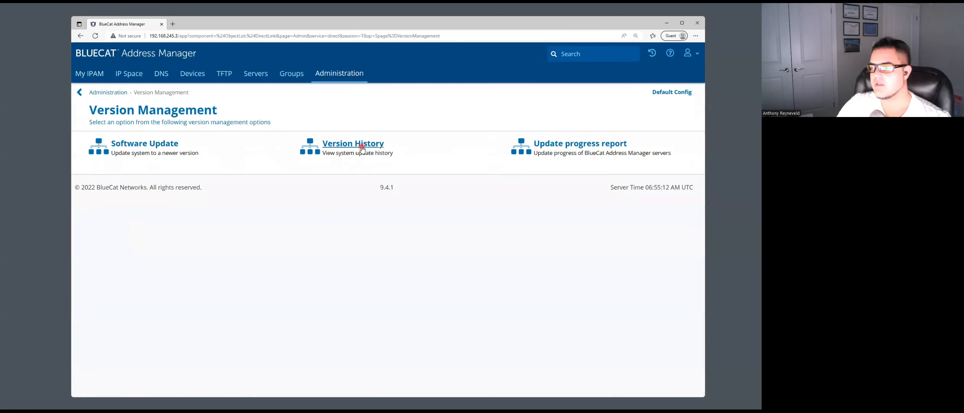
{"action": "left_click", "coordinate": [362, 145]}
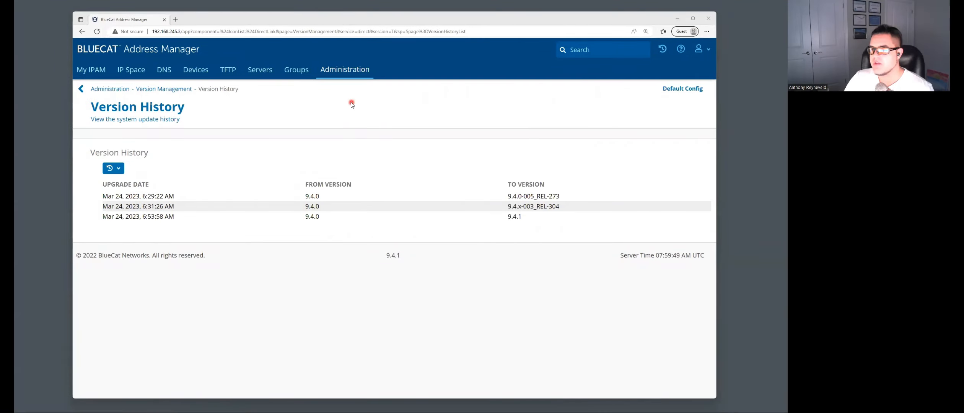
- Return to the Software Update page via Administration > Version Management
{"action": "left_click", "coordinate": [351, 69]}
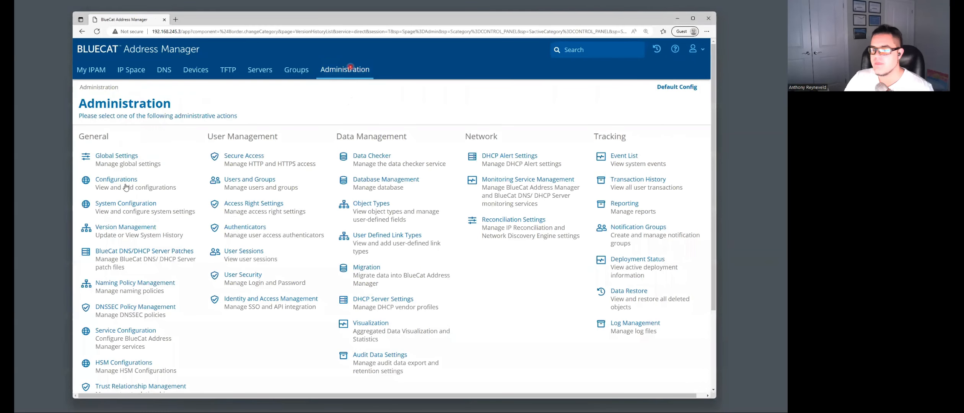
{"action": "left_click", "coordinate": [142, 226]}
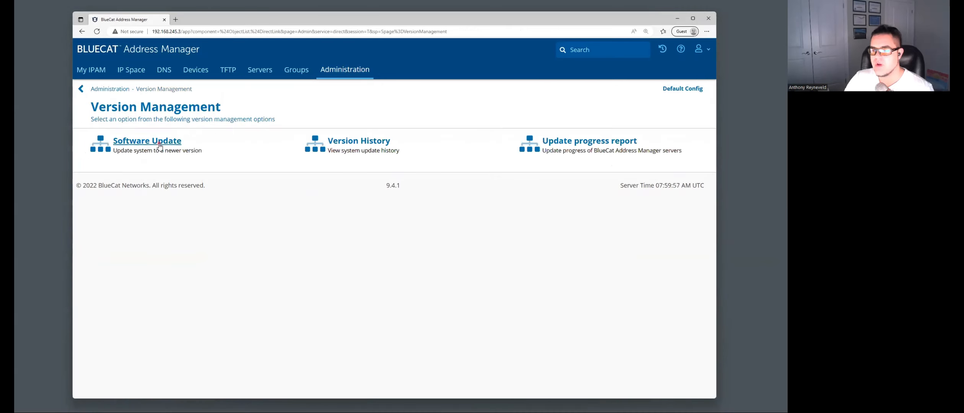
{"action": "left_click", "coordinate": [160, 145]}
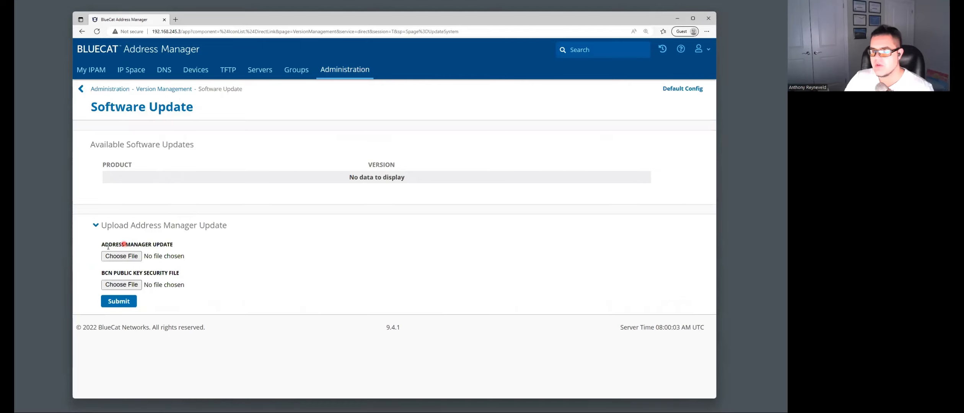
- Attach the REL-304 bam_9.4.x-003 tar.gz package and its matching .key file
{"action": "left_click", "coordinate": [134, 257]}
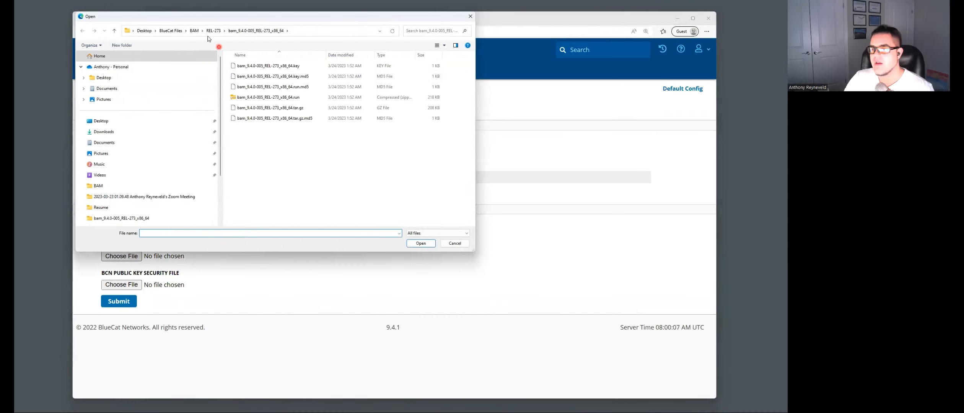
{"action": "left_click", "coordinate": [194, 30]}
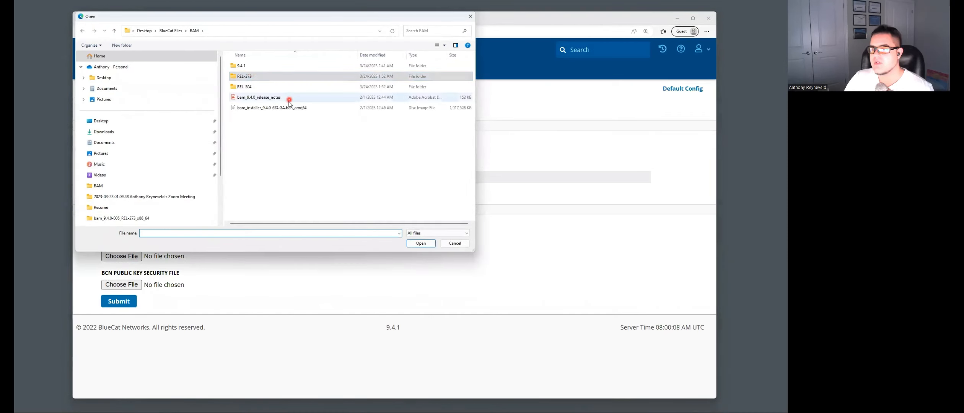
{"action": "double_click", "coordinate": [257, 87]}
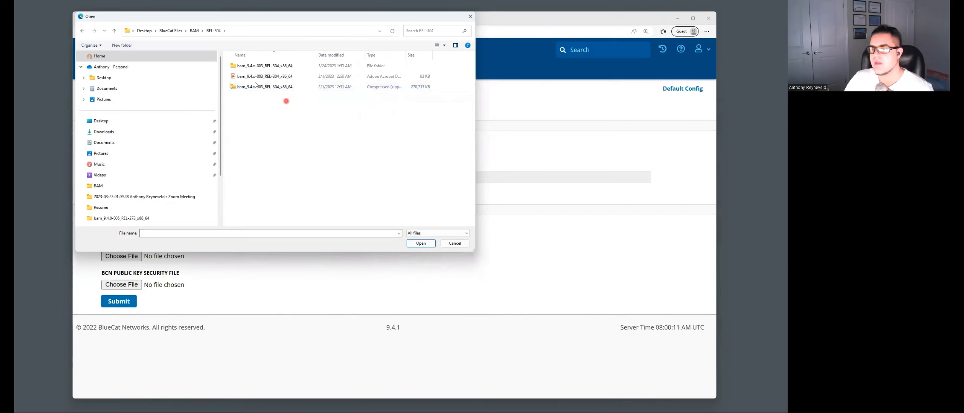
{"action": "double_click", "coordinate": [264, 66]}
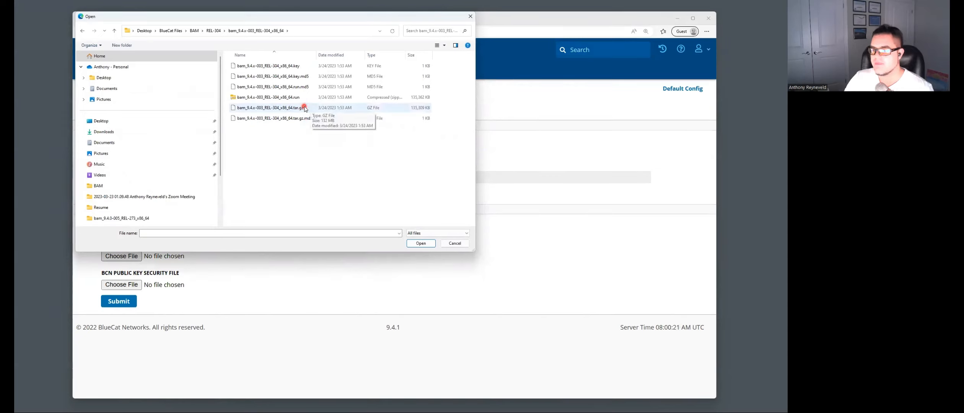
{"action": "double_click", "coordinate": [305, 108]}
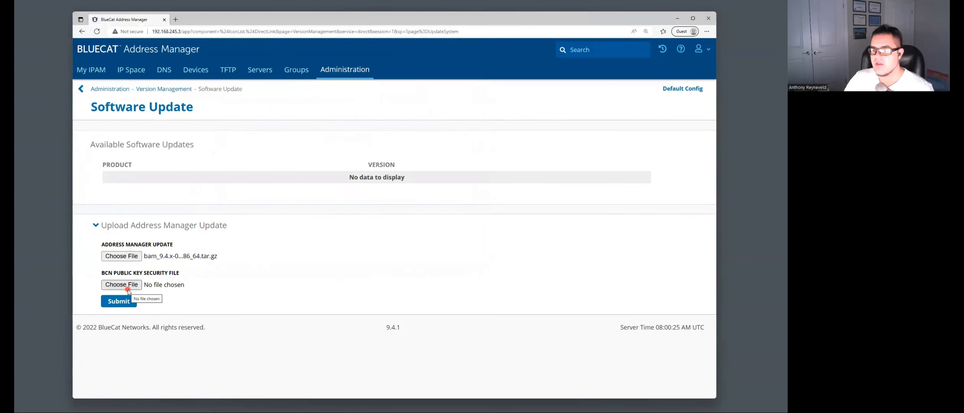
{"action": "left_click", "coordinate": [134, 286]}
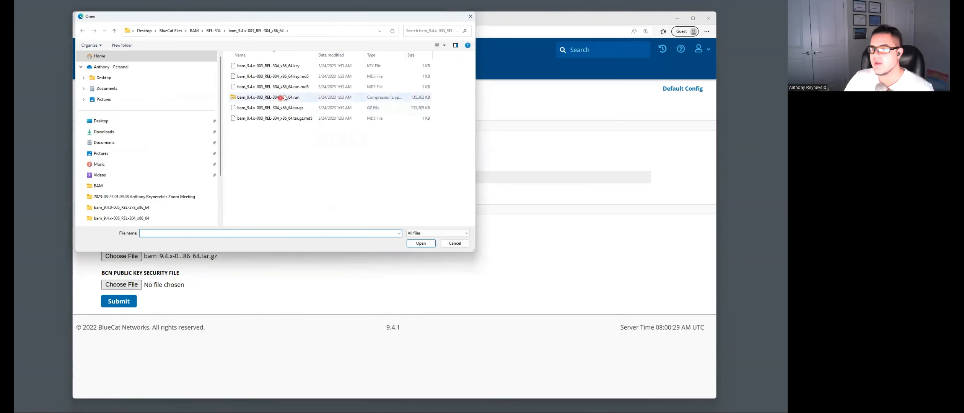
{"action": "double_click", "coordinate": [310, 67]}
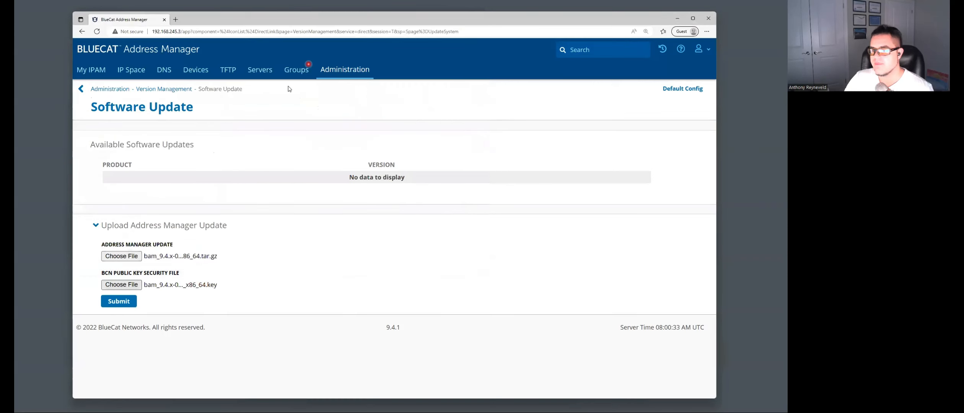
- Submit the REL-304 files to get the confirmation for bam_9.4.x-003_REL-304_x86_64.tar.gz
{"action": "left_click", "coordinate": [120, 302]}
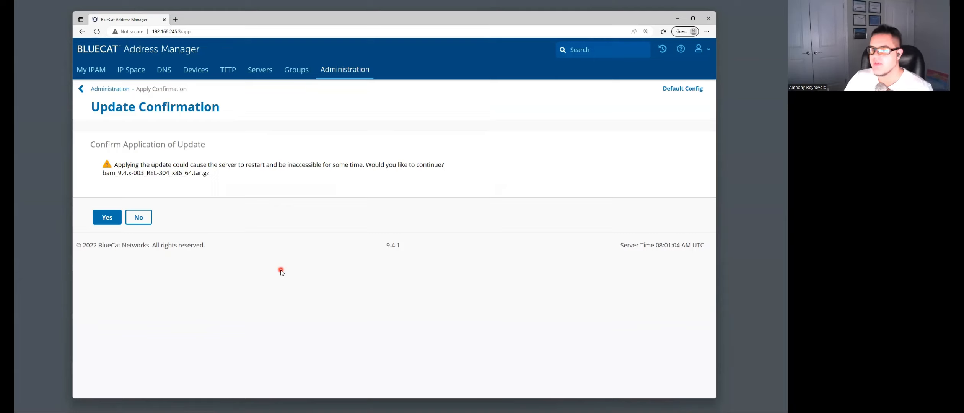
- Apply the REL-304 update, then enter the admin username and password on the login page
{"action": "left_click", "coordinate": [106, 218]}
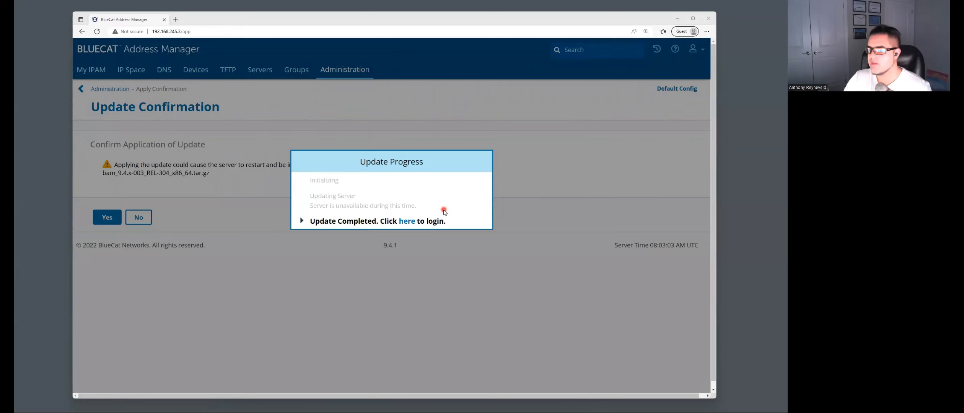
{"action": "left_click", "coordinate": [407, 221]}
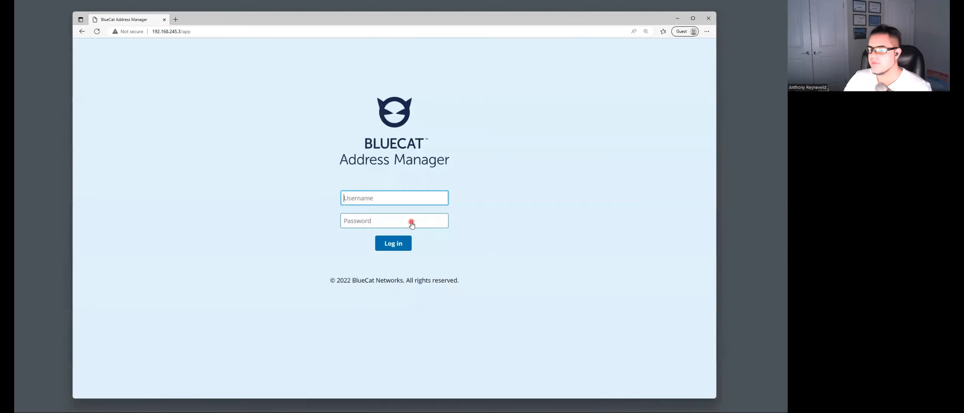
{"action": "type", "text": "admin"}
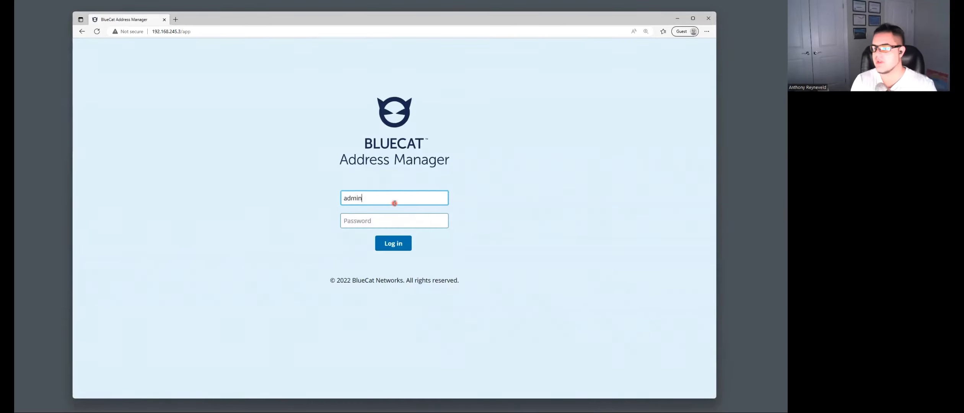
{"action": "key", "text": "Tab"}
{"action": "type", "text": "admin"}
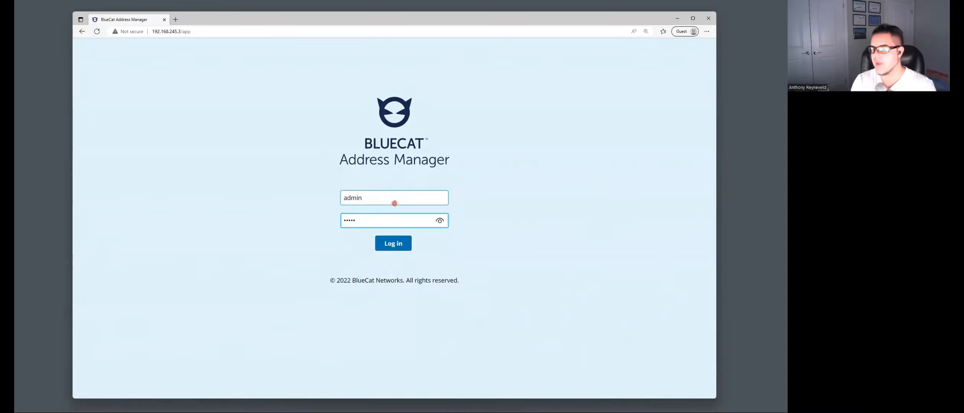
- Log in after the REL-304 update and go to the Administration section
{"action": "key", "text": "Return"}
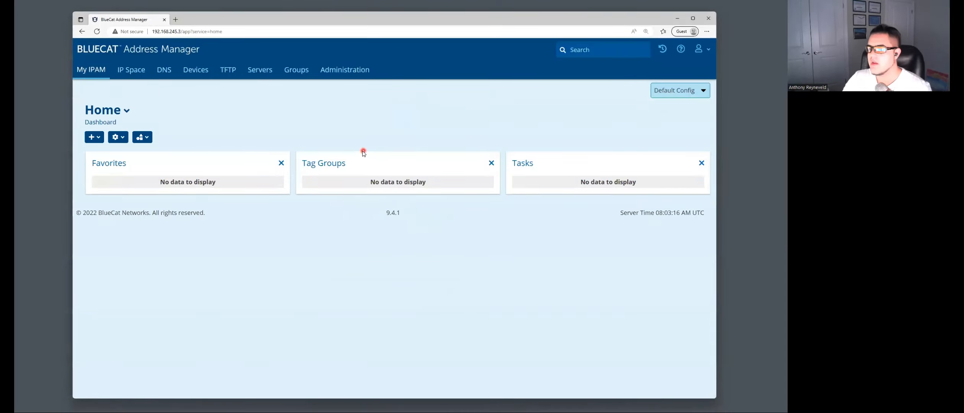
{"action": "left_click", "coordinate": [352, 73]}
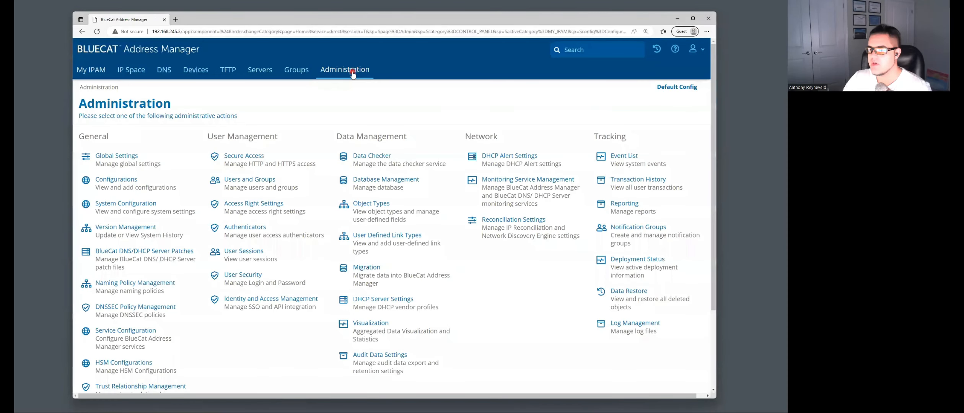
{"action": "left_click", "coordinate": [154, 228]}
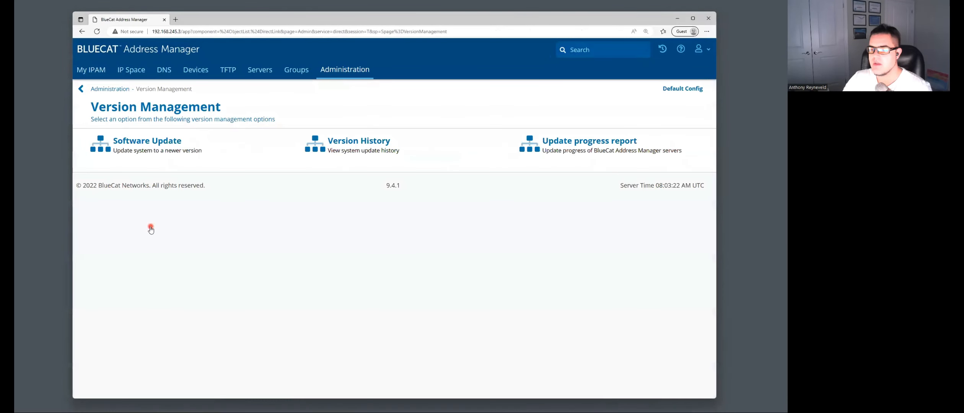
{"action": "left_click", "coordinate": [362, 143]}
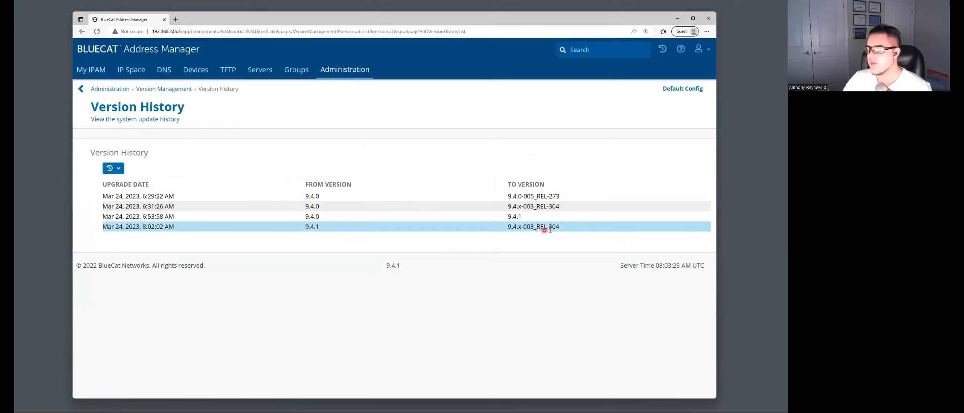
{"action": "left_click", "coordinate": [139, 226]}
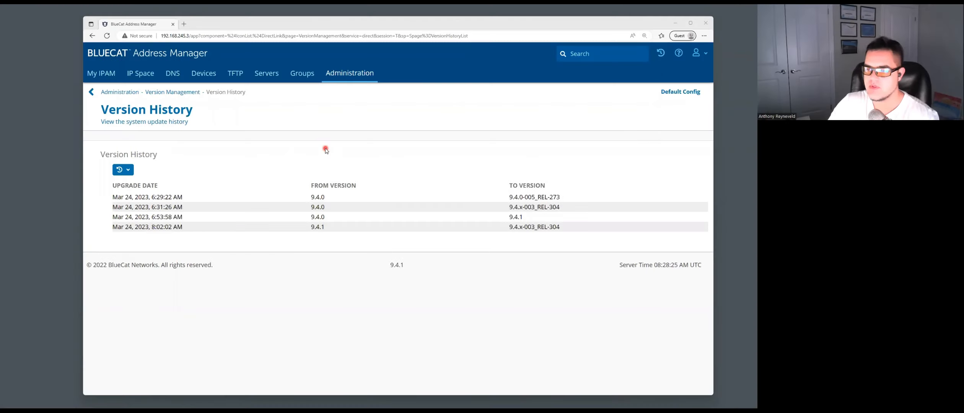
{"action": "left_click", "coordinate": [350, 75]}
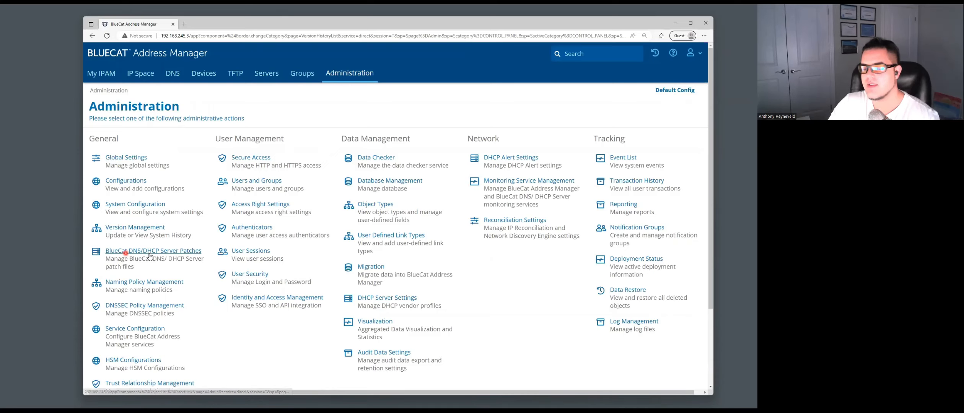
- Review the bdds_update_9.4.1-033 server patch, then show Default Config's Servers tab
{"action": "left_click", "coordinate": [187, 251]}
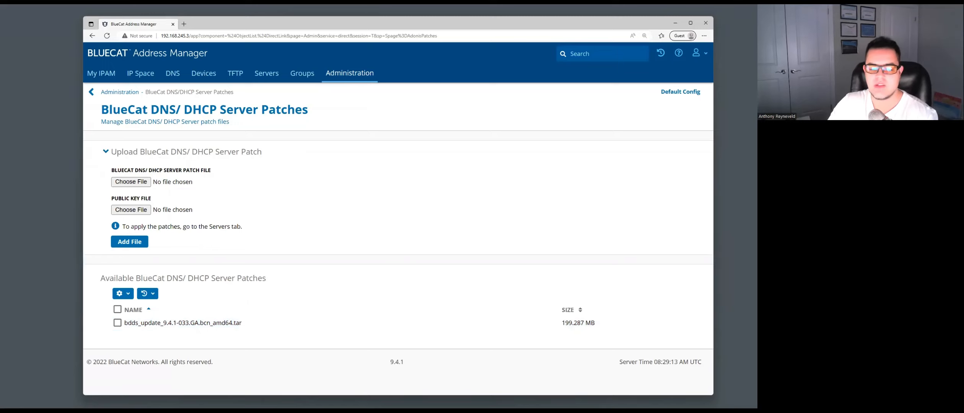
{"action": "left_click", "coordinate": [202, 324]}
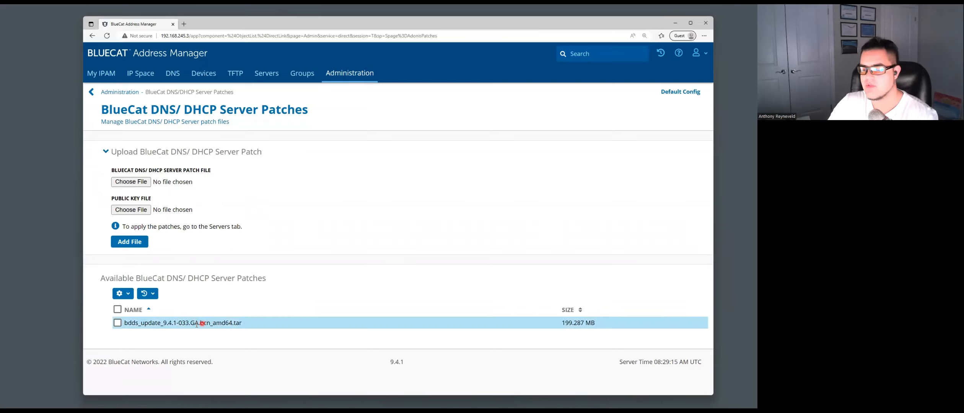
{"action": "left_click", "coordinate": [146, 183]}
{"action": "left_click", "coordinate": [208, 262]}
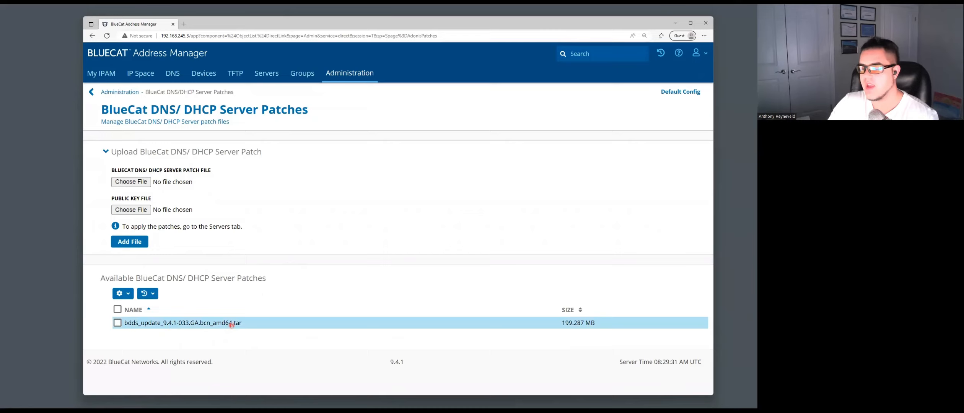
{"action": "left_click", "coordinate": [269, 73]}
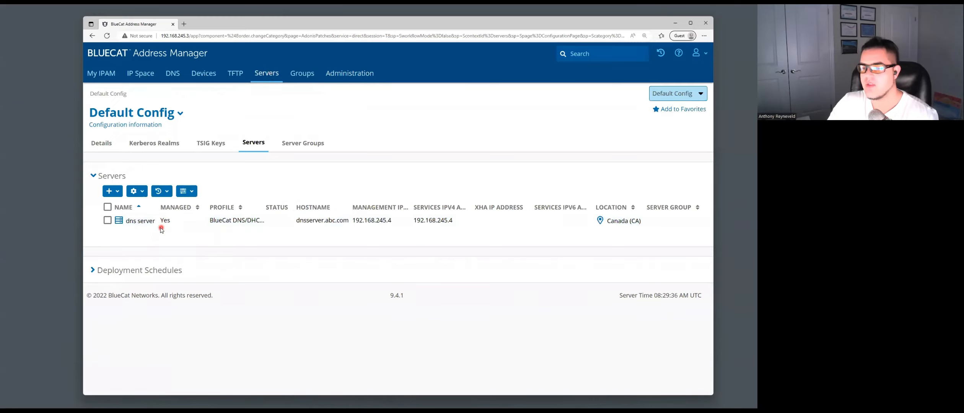
- From the dns server's details page, start Apply Patch, offering bdds_update_9.4.1-033.GA.bcn_amd64.tar
{"action": "left_click", "coordinate": [107, 221]}
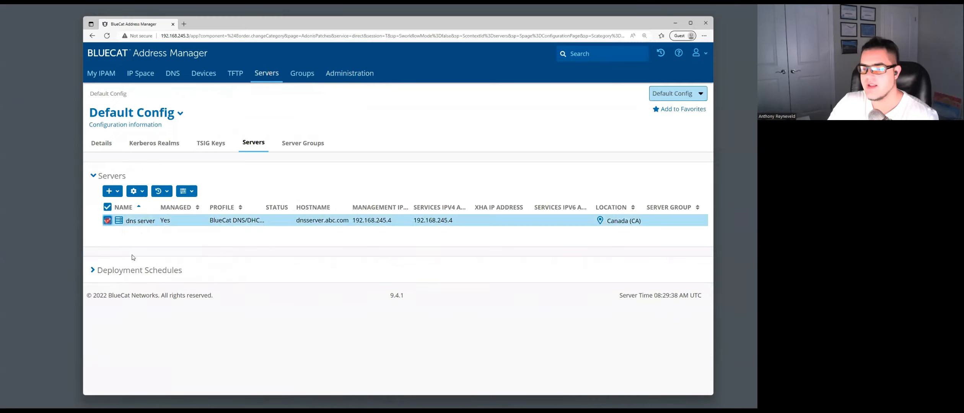
{"action": "left_click", "coordinate": [107, 221]}
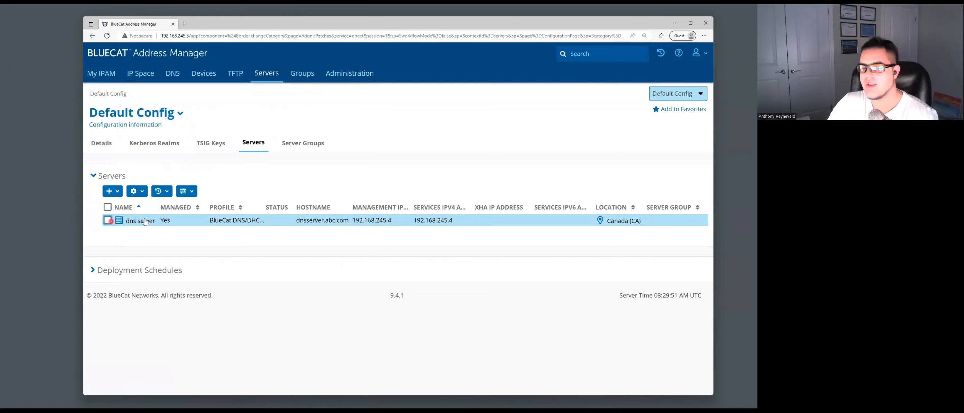
{"action": "left_click", "coordinate": [108, 220]}
{"action": "left_click", "coordinate": [145, 194]}
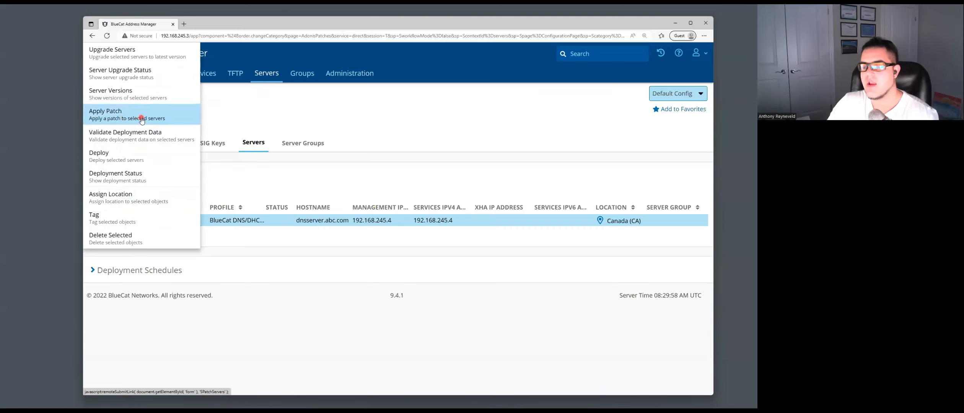
{"action": "left_click", "coordinate": [236, 177]}
{"action": "left_click", "coordinate": [107, 221]}
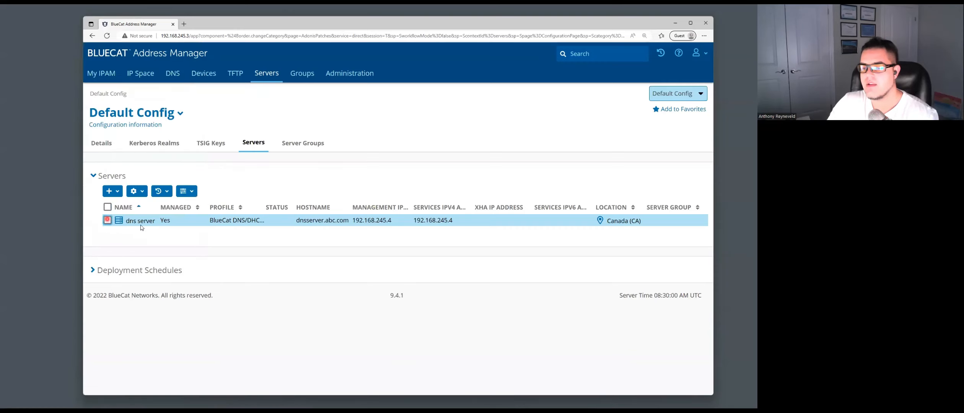
{"action": "left_click", "coordinate": [142, 222]}
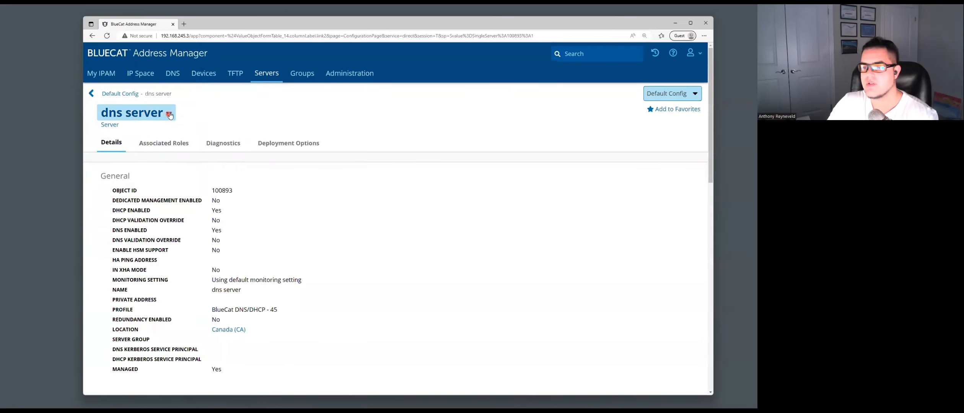
{"action": "left_click", "coordinate": [170, 114]}
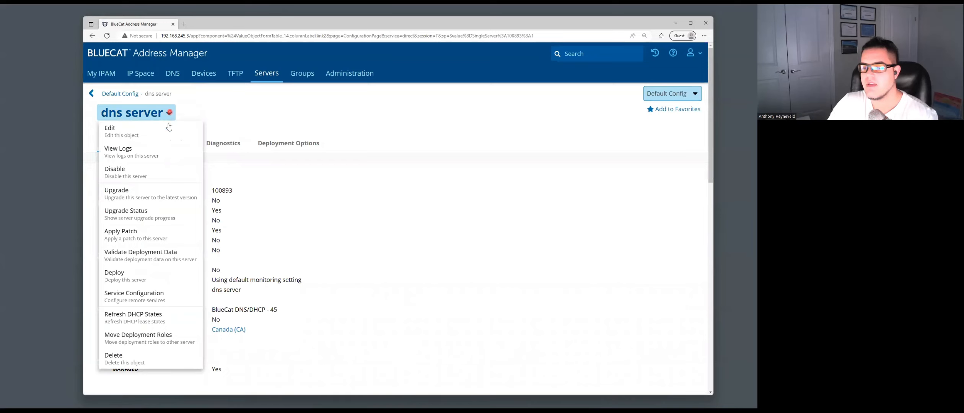
{"action": "left_click", "coordinate": [150, 231]}
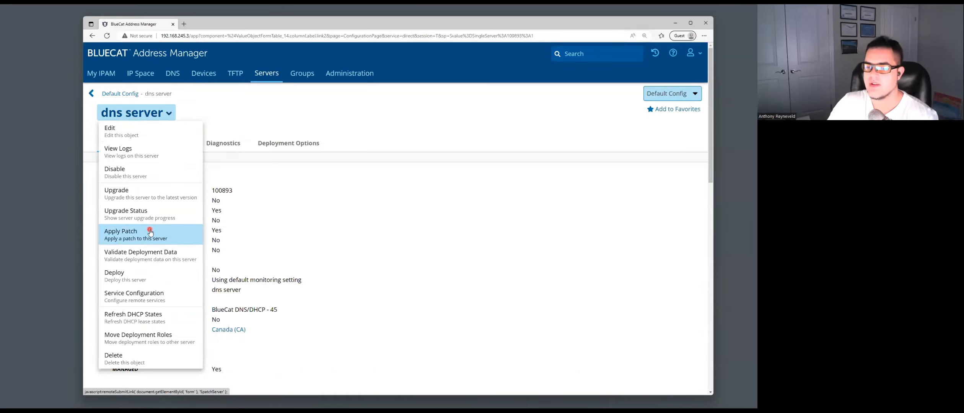
{"action": "left_click", "coordinate": [150, 232]}
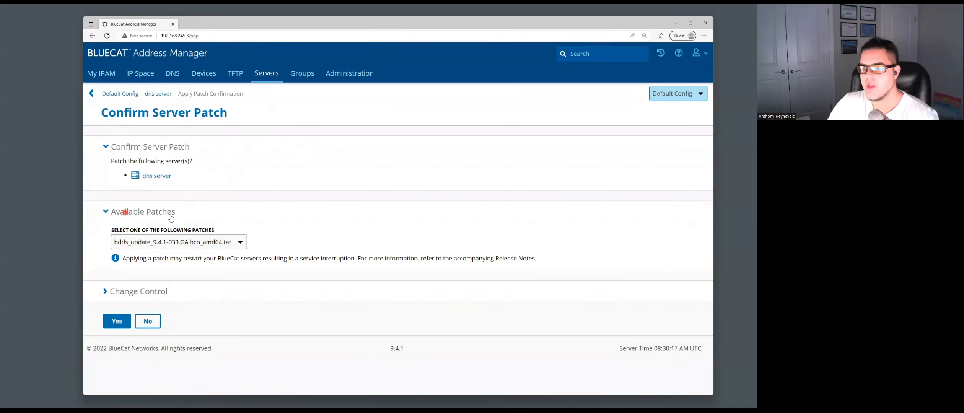
- Patch the dns server with bdds_update_9.4.1-033.GA.bcn_amd64.tar and acknowledge the success message
{"action": "left_click", "coordinate": [231, 247]}
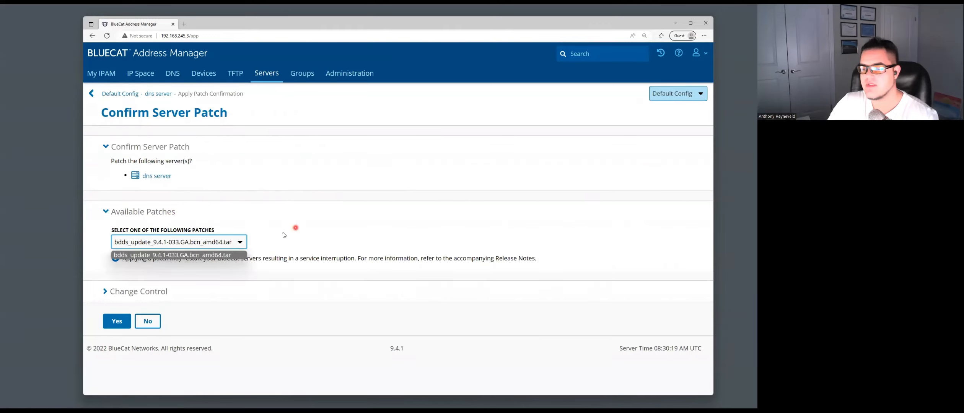
{"action": "left_click", "coordinate": [239, 241]}
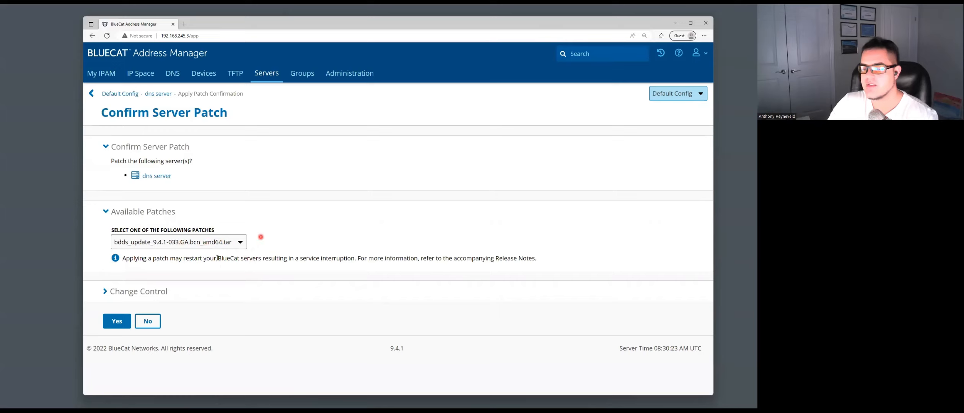
{"action": "left_click", "coordinate": [122, 322]}
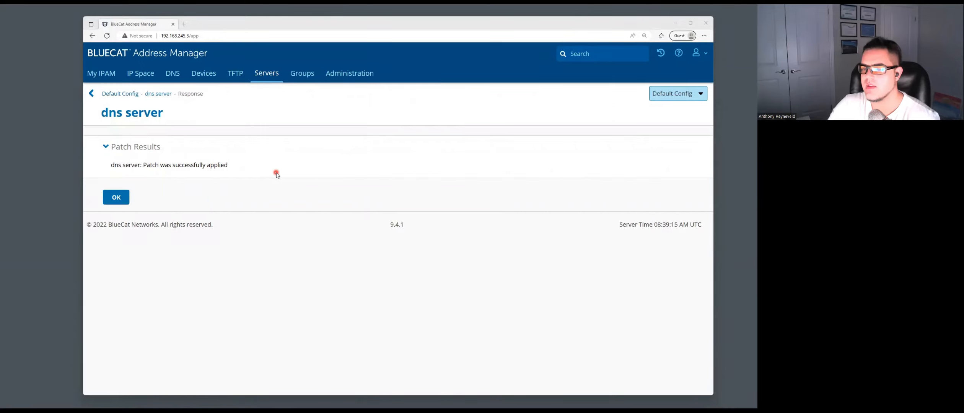
{"action": "left_click", "coordinate": [116, 198]}
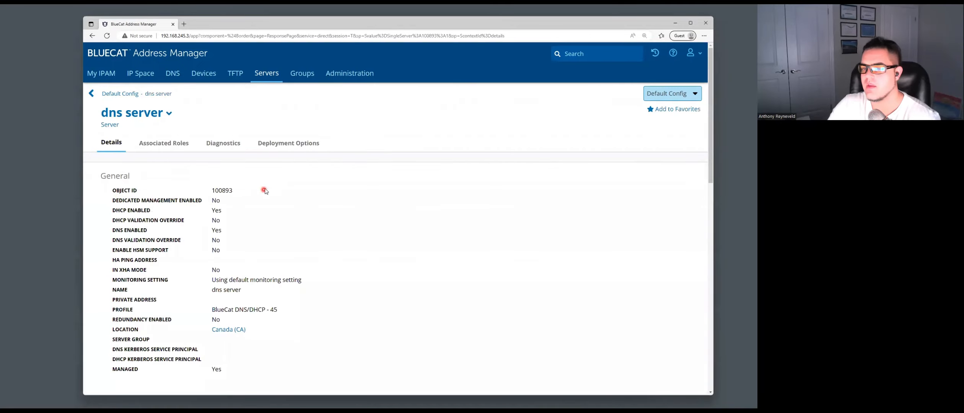
- Scroll through the dns server details to look for the 9.4.1 update in Patch History
{"action": "scroll", "coordinate": [265, 191], "scroll_direction": "down", "scroll_amount": 1}
{"action": "scroll", "coordinate": [268, 188], "scroll_direction": "down", "scroll_amount": 5}
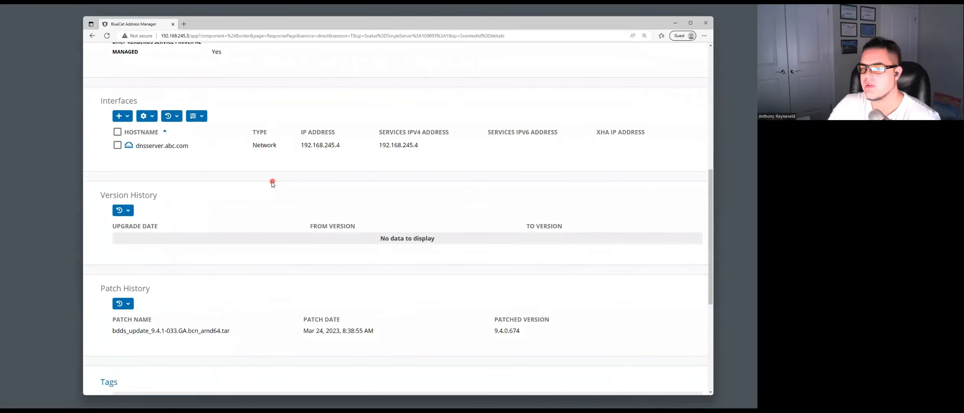
{"action": "scroll", "coordinate": [270, 182], "scroll_direction": "down", "scroll_amount": 3}
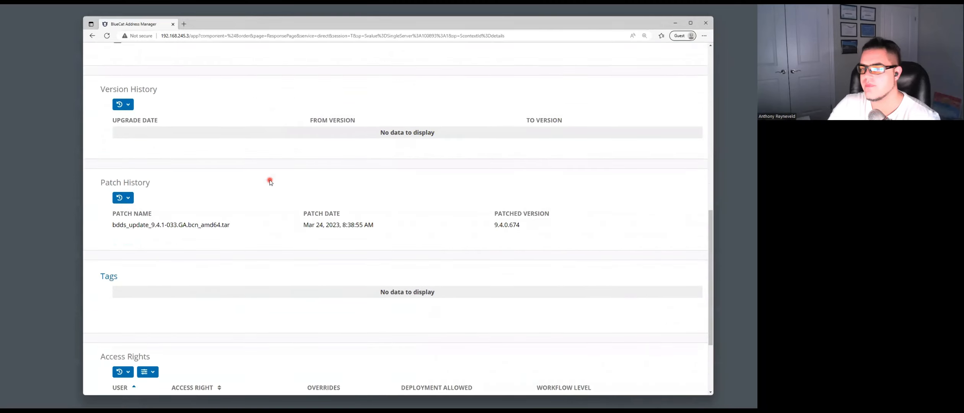
{"action": "scroll", "coordinate": [270, 182], "scroll_direction": "down", "scroll_amount": 3}
{"action": "scroll", "coordinate": [270, 182], "scroll_direction": "up", "scroll_amount": 7}
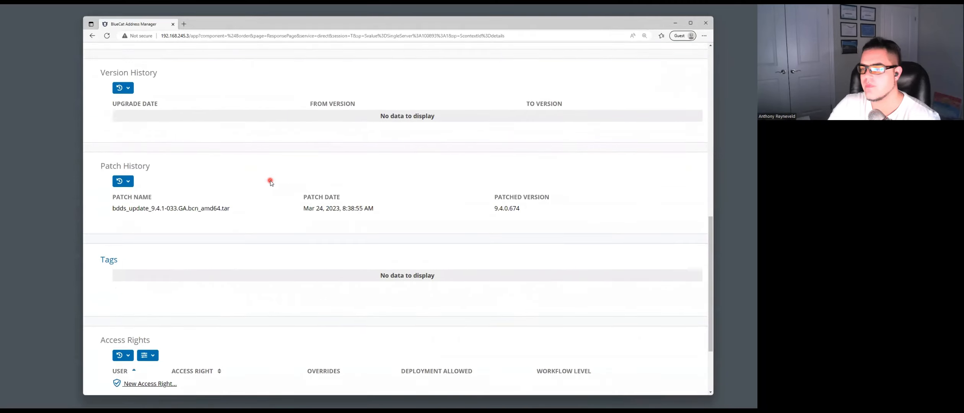
{"action": "scroll", "coordinate": [270, 182], "scroll_direction": "up", "scroll_amount": 7}
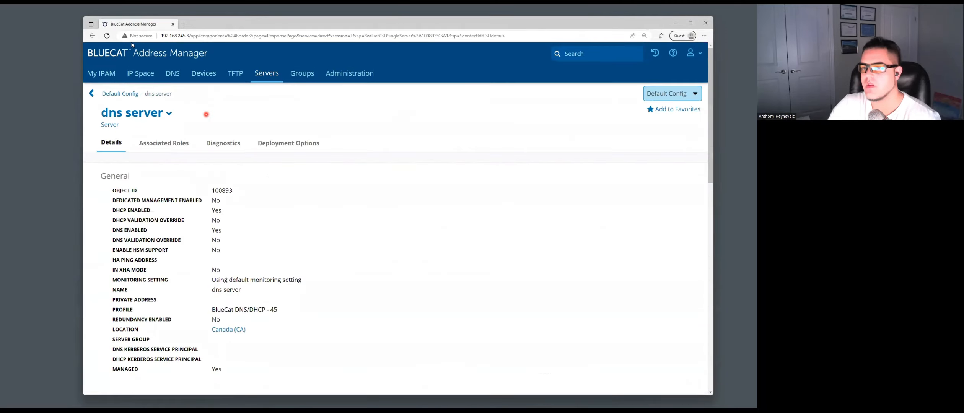
- Reload the details to confirm bdds_update_9.4.1-033 at 9.4.0.674, then go to Administration
{"action": "left_click", "coordinate": [107, 36]}
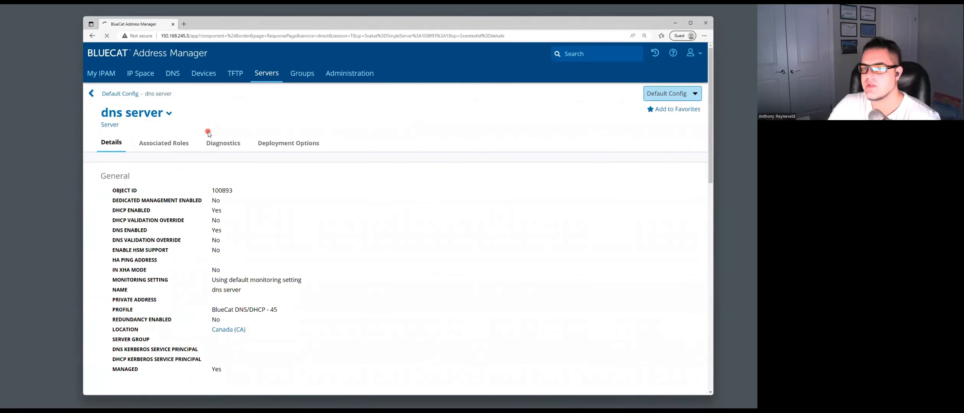
{"action": "scroll", "coordinate": [231, 172], "scroll_direction": "down", "scroll_amount": 10}
{"action": "scroll", "coordinate": [230, 173], "scroll_direction": "up", "scroll_amount": 3}
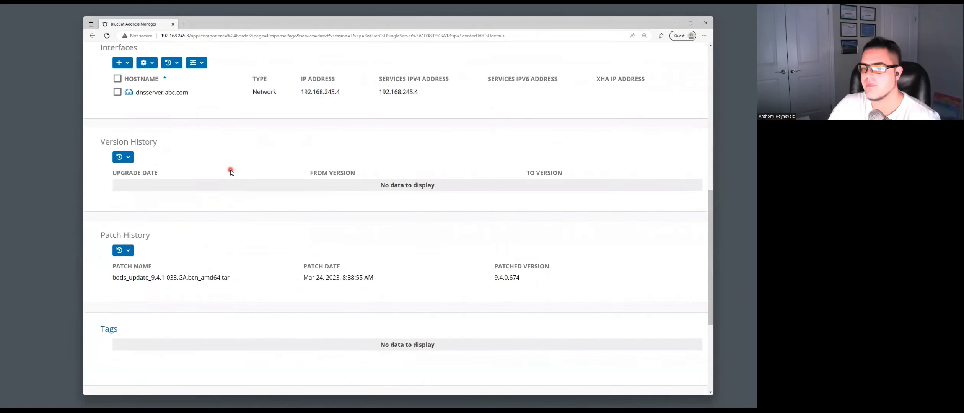
{"action": "scroll", "coordinate": [232, 170], "scroll_direction": "down", "scroll_amount": 3}
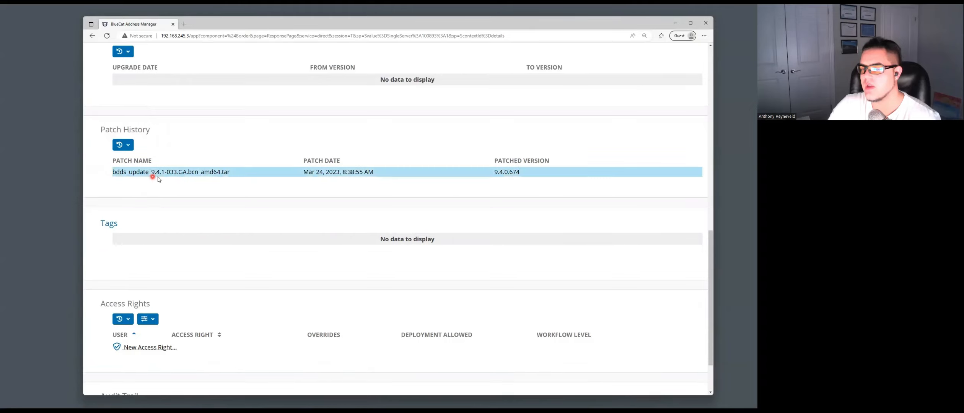
{"action": "scroll", "coordinate": [176, 179], "scroll_direction": "up", "scroll_amount": 8}
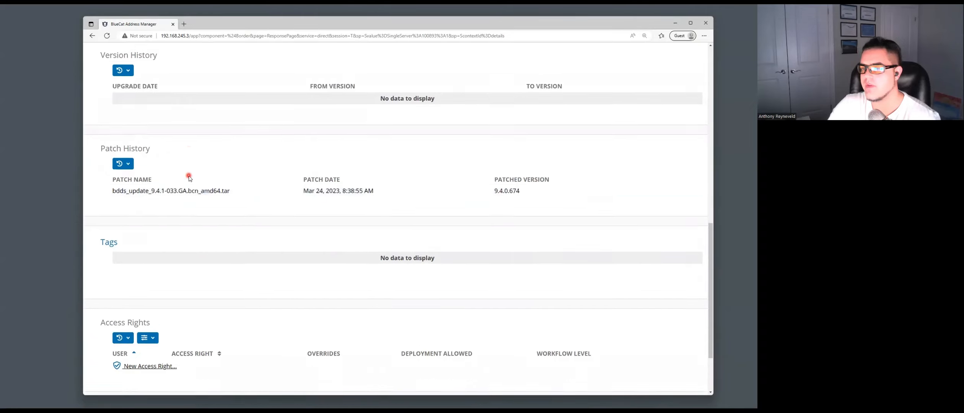
{"action": "scroll", "coordinate": [190, 179], "scroll_direction": "up", "scroll_amount": 4}
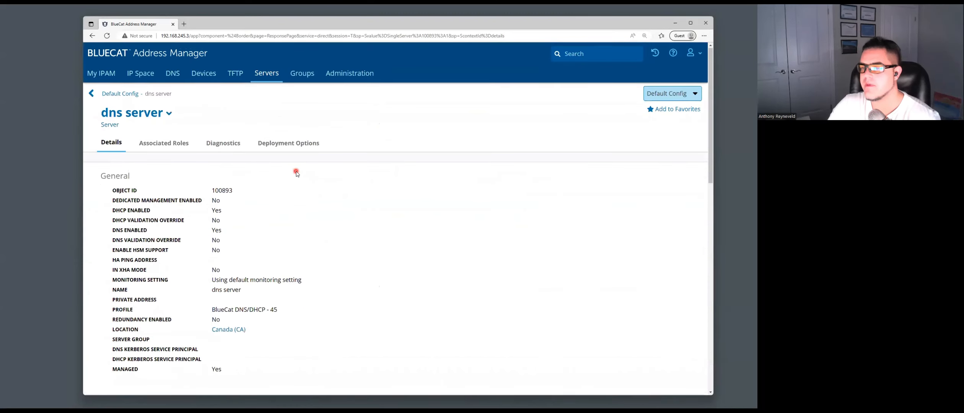
{"action": "left_click", "coordinate": [347, 74]}
{"action": "left_click", "coordinate": [347, 76]}
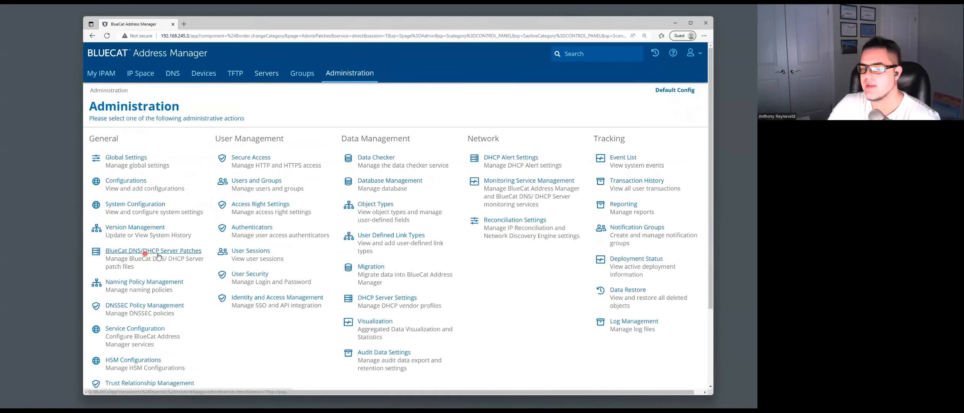
- On Server Patches, upload bdds_9.4.x-003_REL-304_x86_64.tar from BDDS > REL-304 with its .key file
{"action": "left_click", "coordinate": [176, 254]}
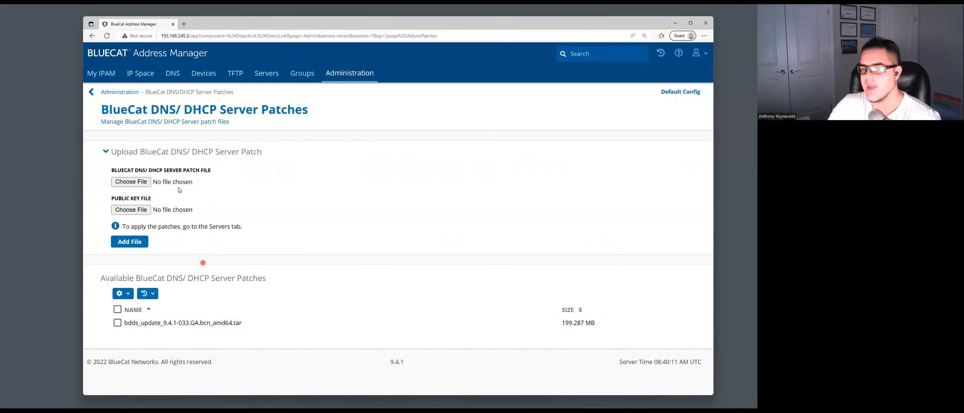
{"action": "left_click", "coordinate": [140, 183]}
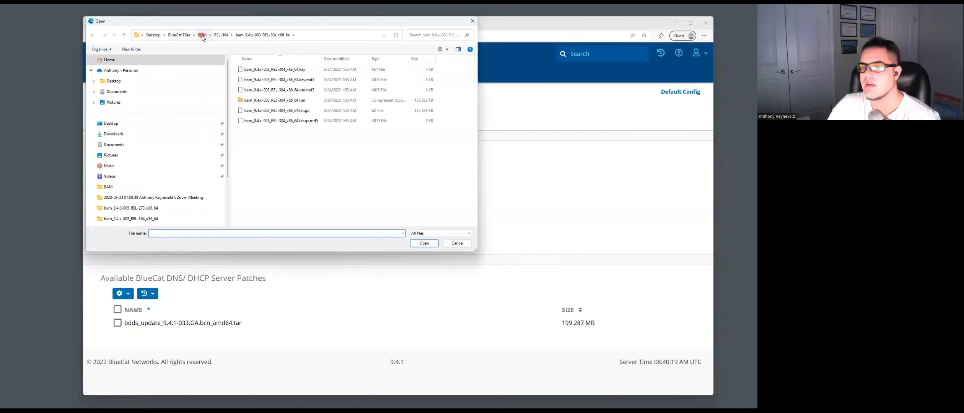
{"action": "left_click", "coordinate": [179, 35]}
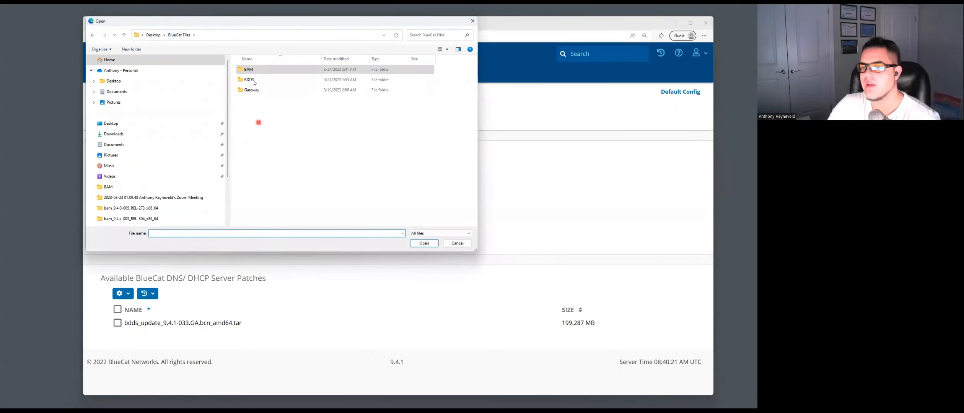
{"action": "double_click", "coordinate": [253, 81]}
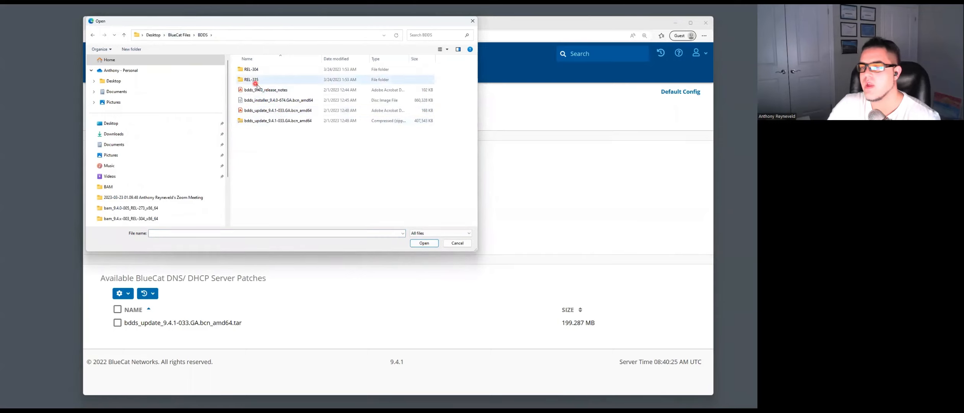
{"action": "left_click", "coordinate": [267, 71]}
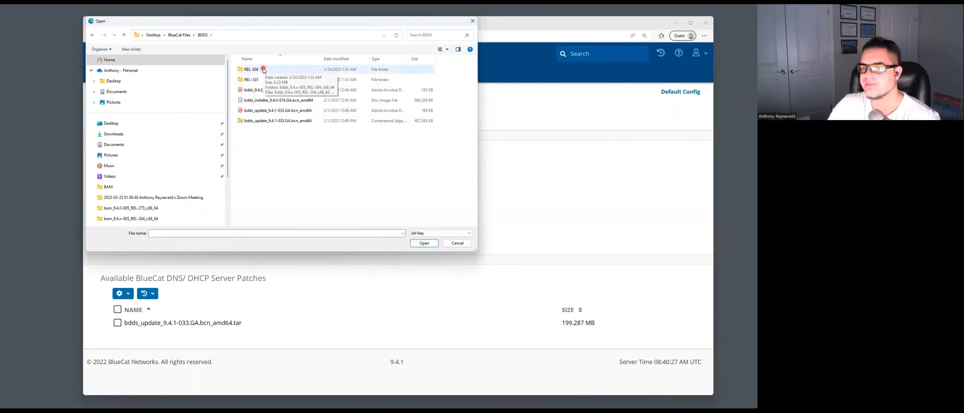
{"action": "double_click", "coordinate": [263, 70]}
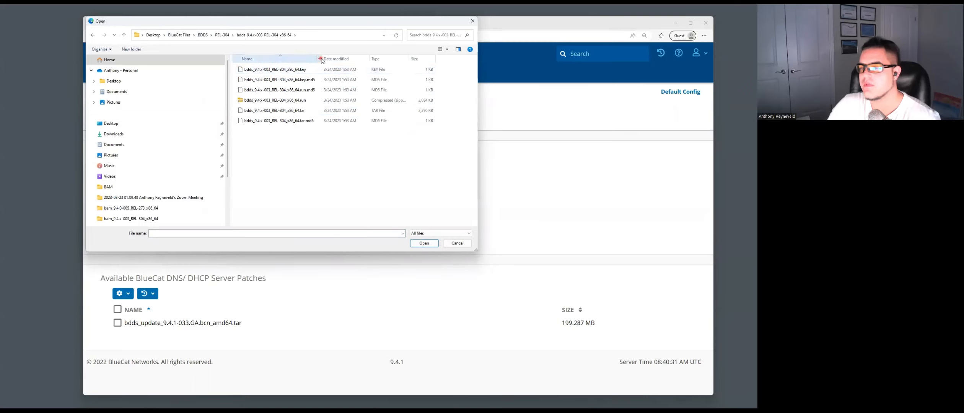
{"action": "left_click_drag", "start_coordinate": [325, 60], "coordinate": [324, 61]}
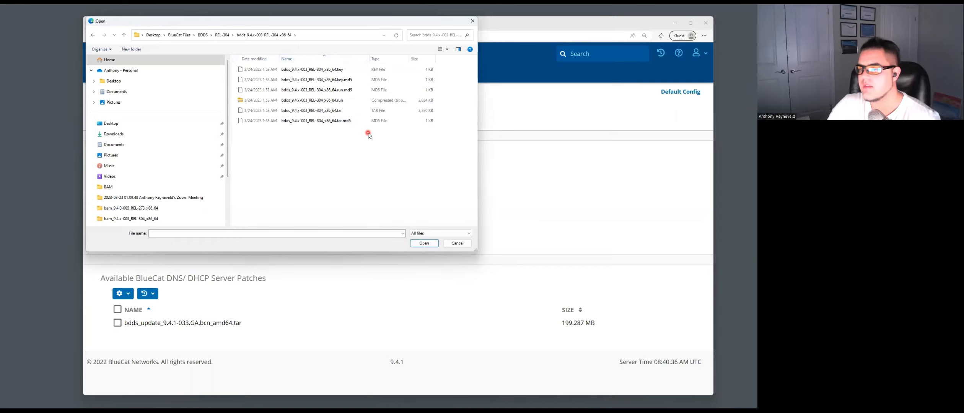
{"action": "double_click", "coordinate": [339, 111]}
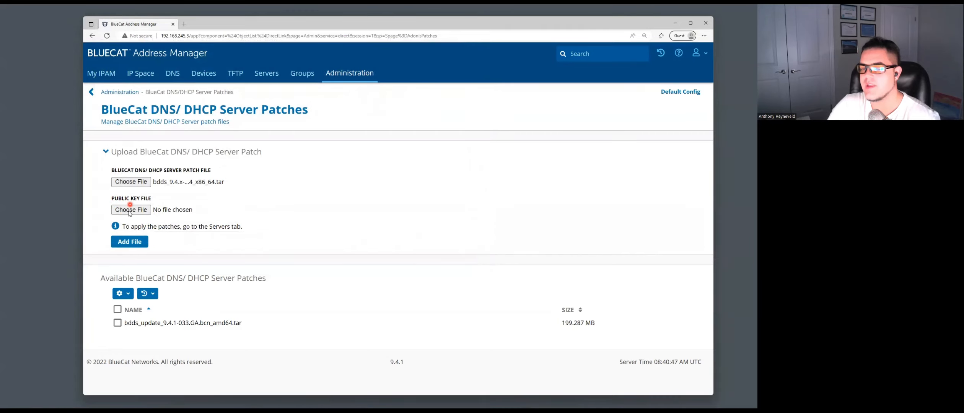
{"action": "left_click", "coordinate": [129, 211]}
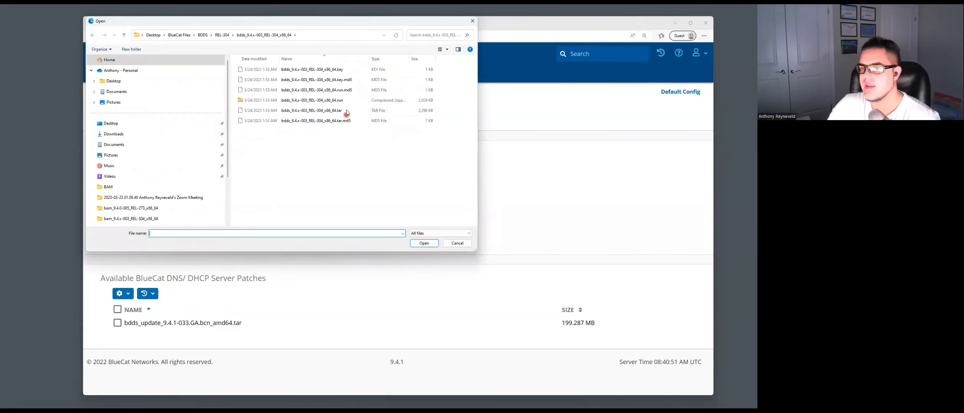
{"action": "double_click", "coordinate": [343, 70]}
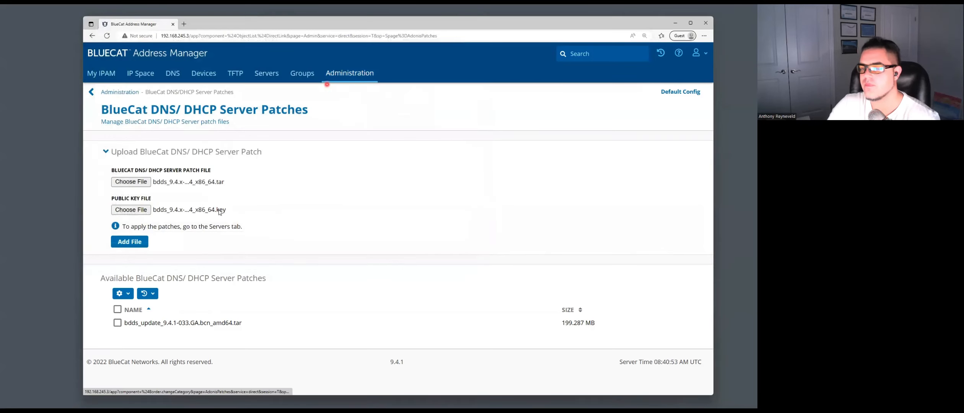
{"action": "left_click", "coordinate": [127, 247]}
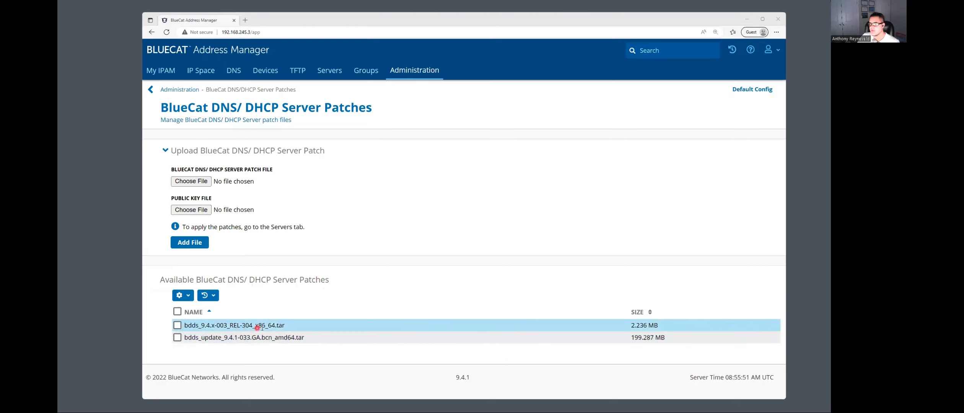
- Upload bdds_9.4.1-039_REL-335_amd64.tar and its .key from the BDDS > REL-335 folder
{"action": "left_click", "coordinate": [198, 181]}
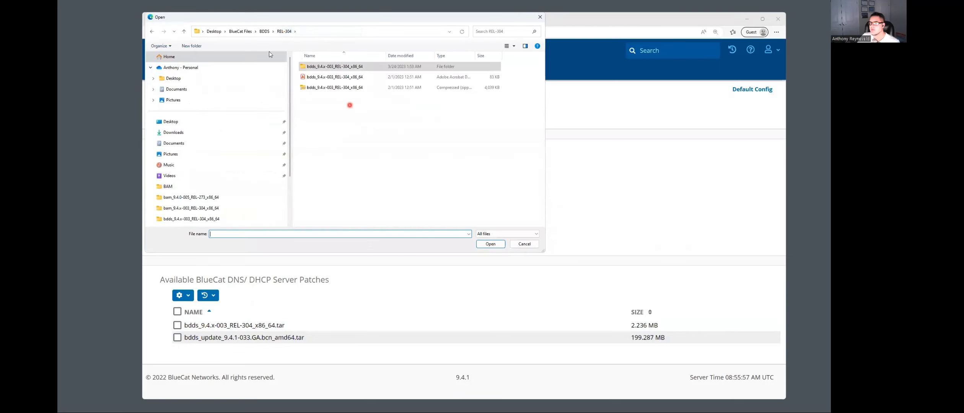
{"action": "left_click", "coordinate": [240, 31]}
{"action": "double_click", "coordinate": [322, 78]}
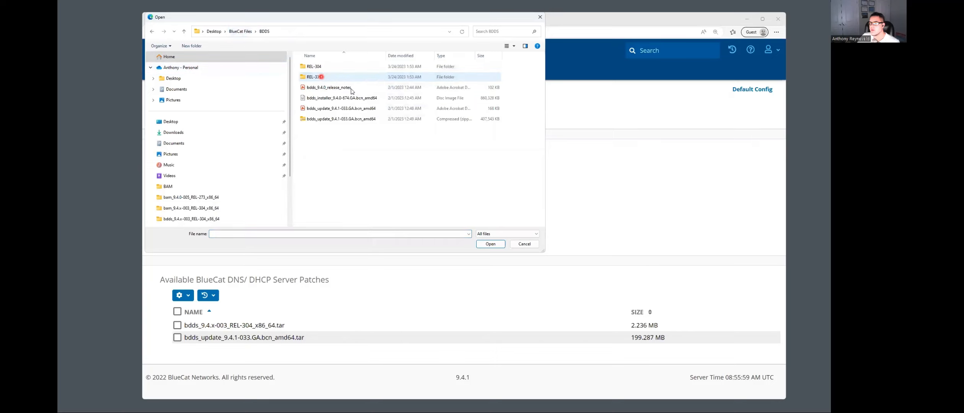
{"action": "double_click", "coordinate": [328, 77]}
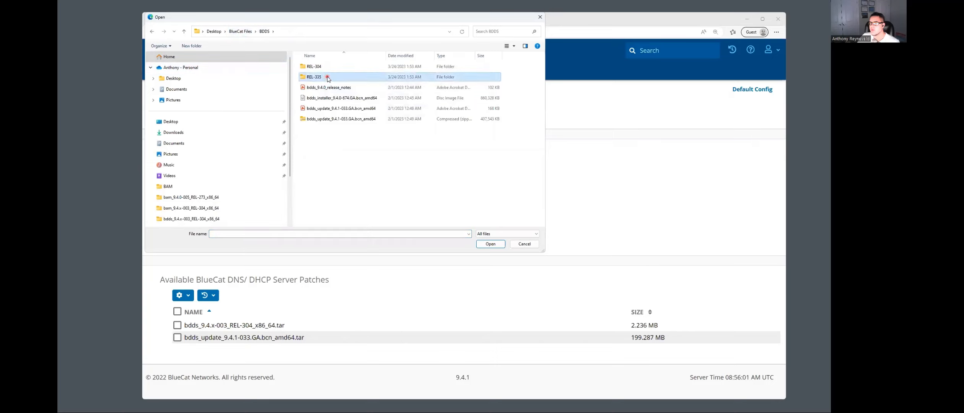
{"action": "double_click", "coordinate": [352, 67]}
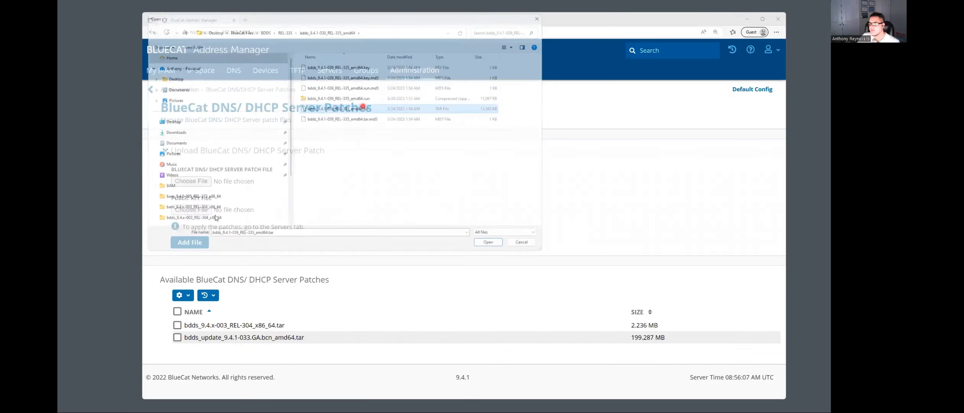
{"action": "double_click", "coordinate": [362, 109]}
{"action": "left_click", "coordinate": [191, 210]}
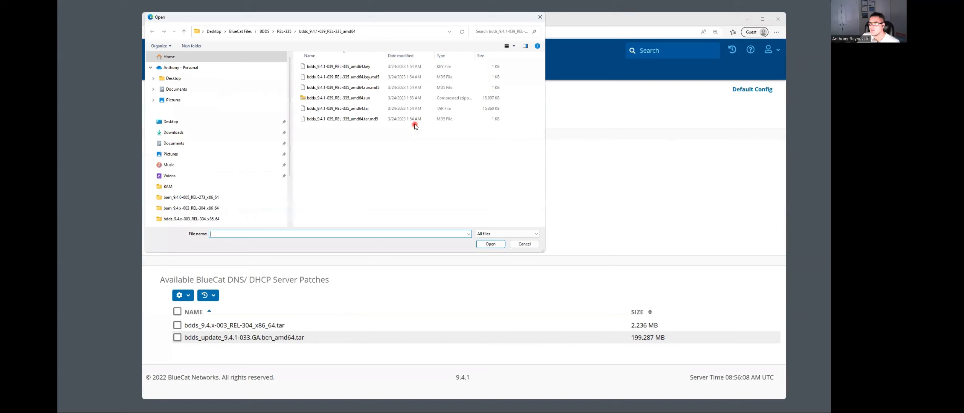
{"action": "double_click", "coordinate": [376, 67]}
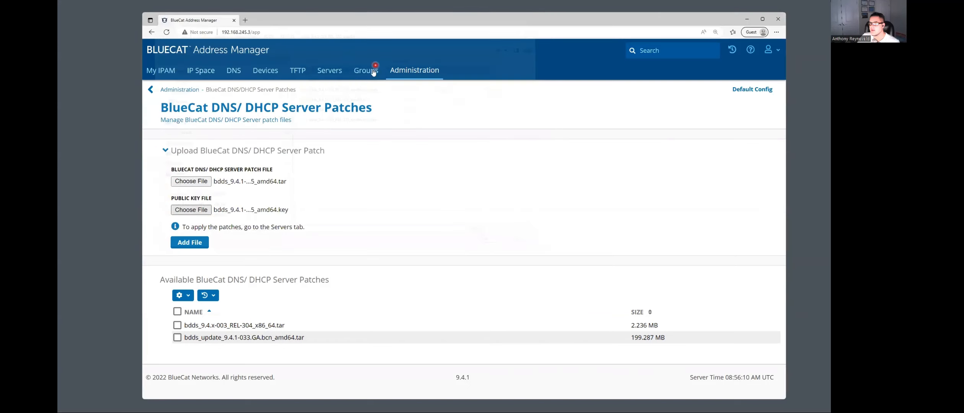
{"action": "left_click", "coordinate": [195, 243]}
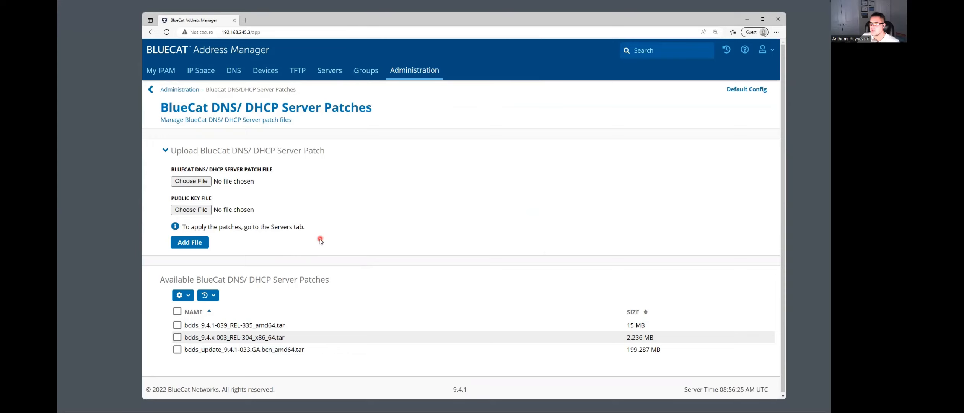
- In Default Config's Servers list, select the dns server and choose Apply Patch
{"action": "left_click", "coordinate": [332, 73]}
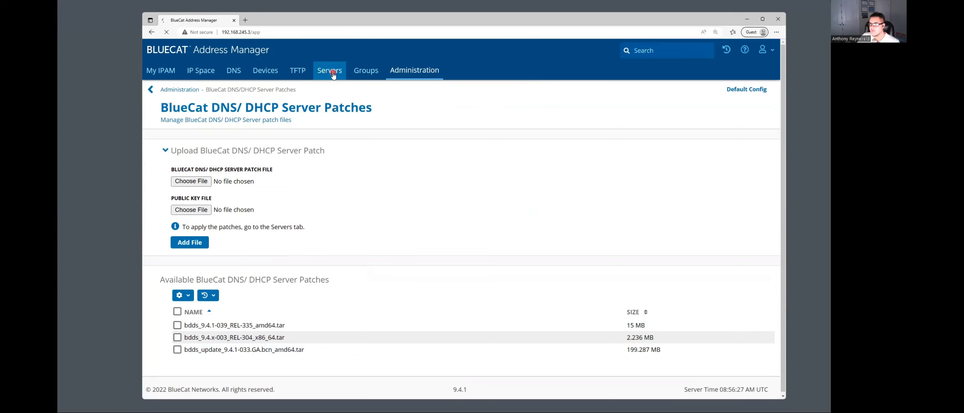
{"action": "left_click", "coordinate": [332, 73]}
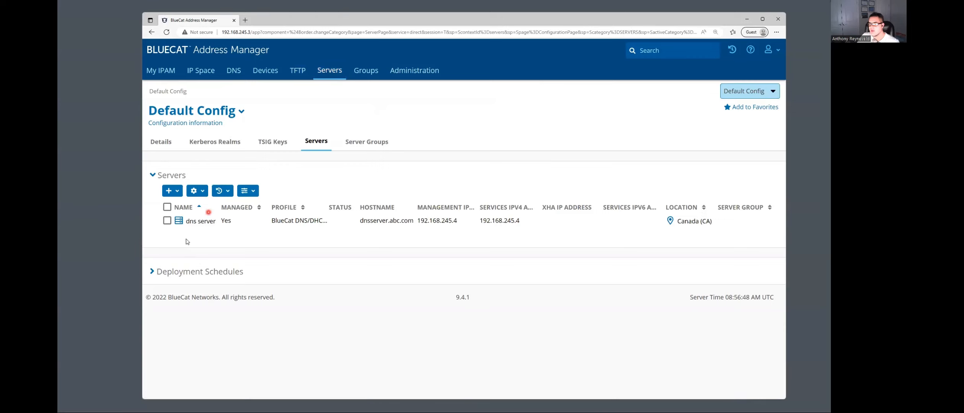
{"action": "left_click", "coordinate": [167, 220]}
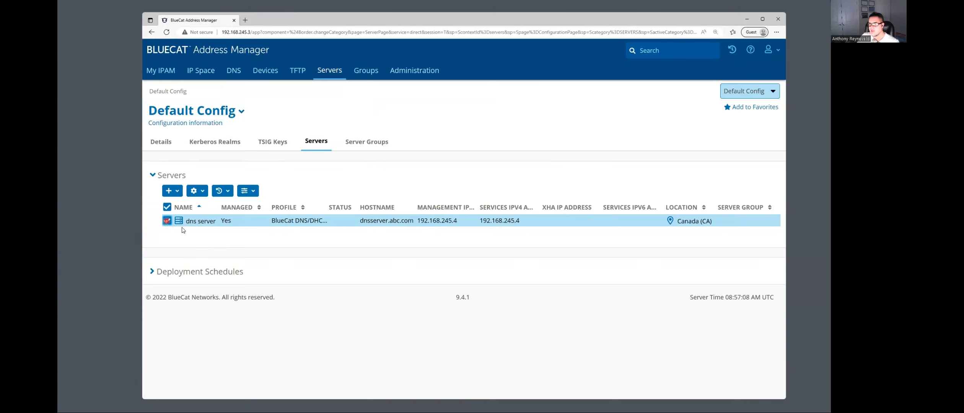
{"action": "left_click", "coordinate": [205, 193]}
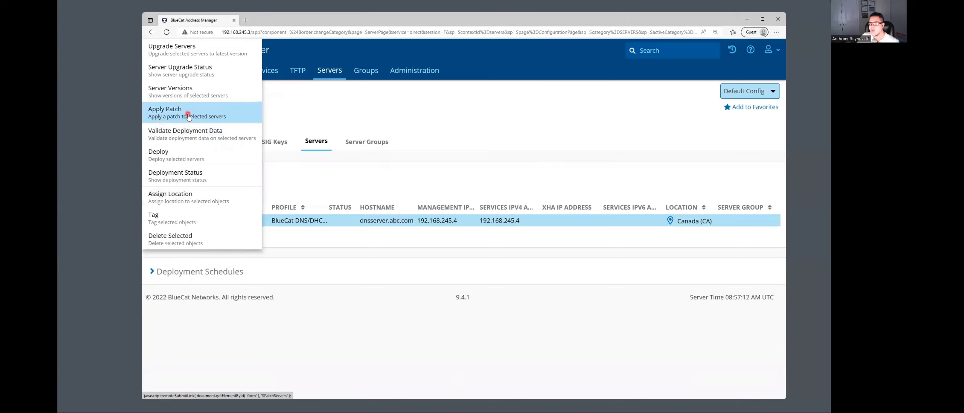
{"action": "left_click", "coordinate": [327, 111]}
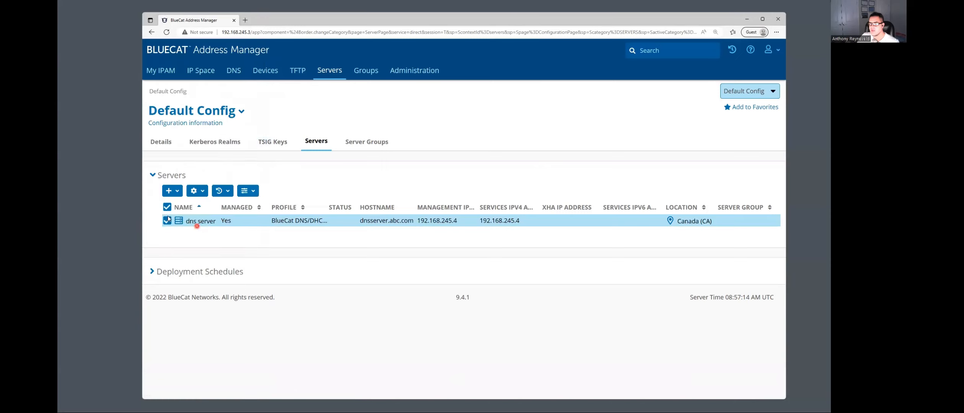
{"action": "left_click", "coordinate": [204, 191]}
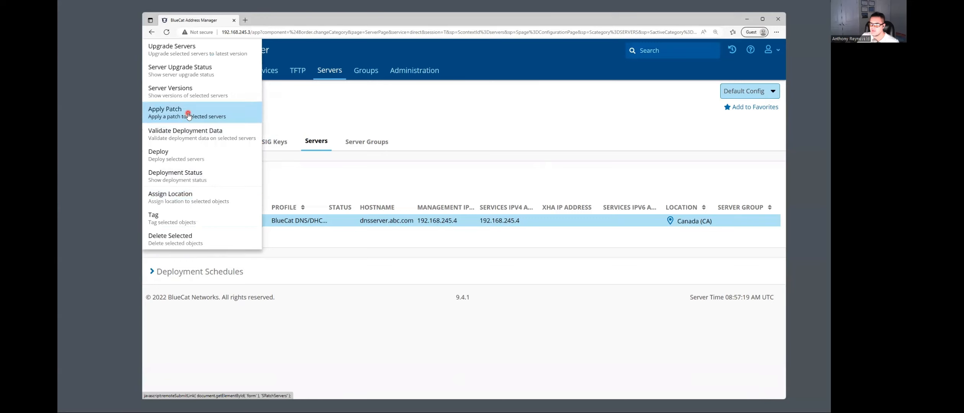
{"action": "left_click", "coordinate": [188, 115]}
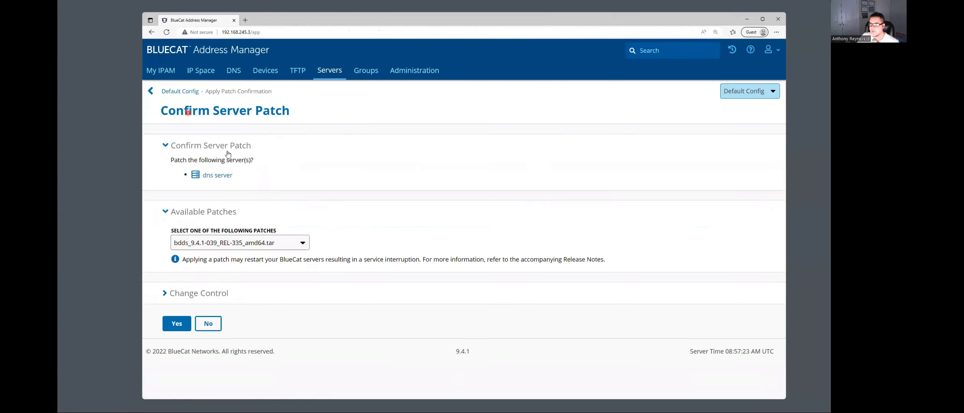
- Apply bdds_9.4.x-003_REL-304_x86_64.tar to the dns server and acknowledge the result
{"action": "left_click", "coordinate": [295, 245]}
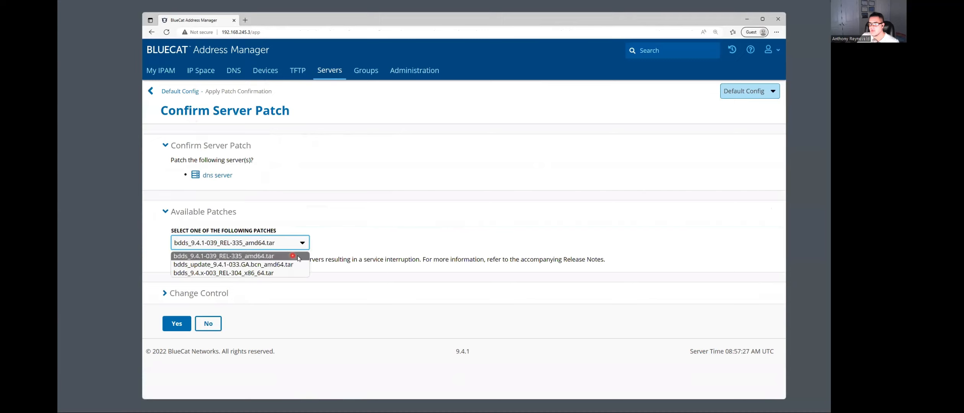
{"action": "left_click", "coordinate": [257, 274]}
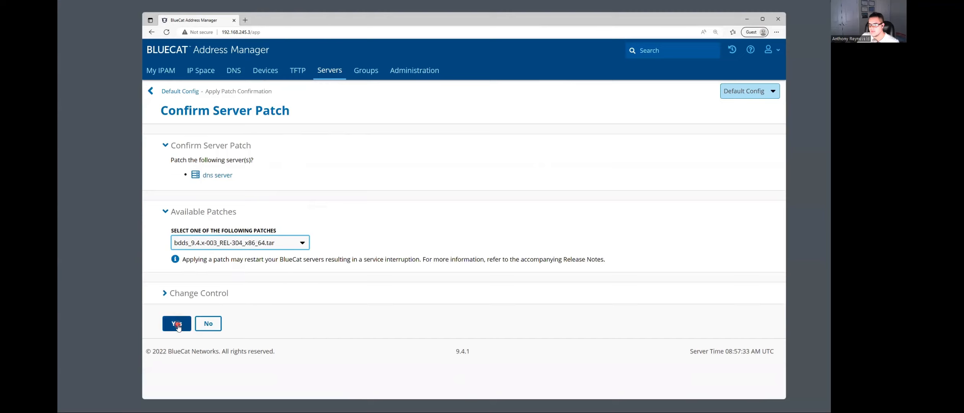
{"action": "left_click", "coordinate": [177, 324]}
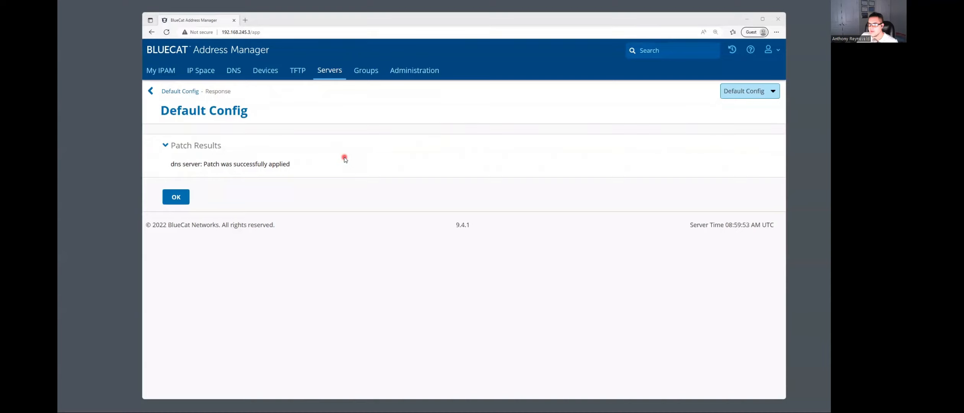
{"action": "left_click", "coordinate": [183, 197]}
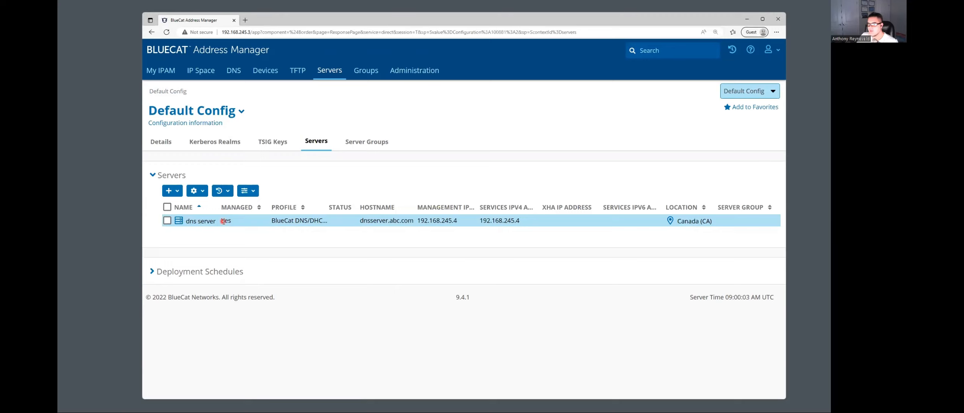
- Open the dns server details and check Patch History lists REL-304 at version 9.4.1.33
{"action": "left_click", "coordinate": [203, 222]}
{"action": "scroll", "coordinate": [270, 201], "scroll_direction": "down", "scroll_amount": 10}
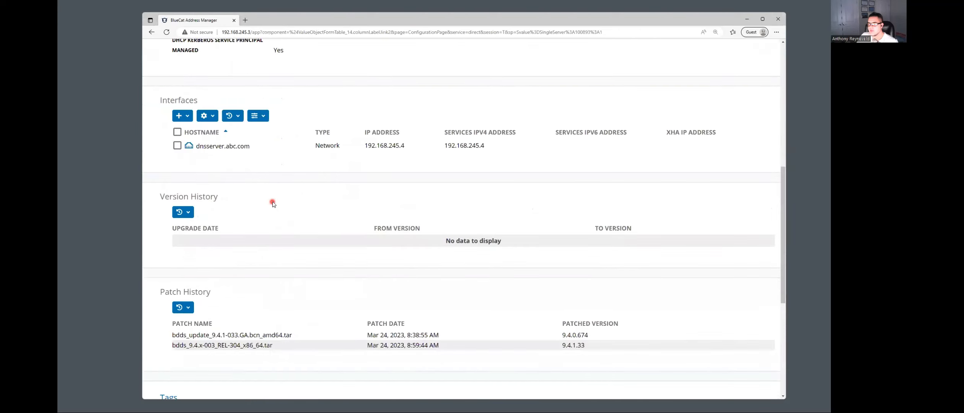
{"action": "scroll", "coordinate": [272, 203], "scroll_direction": "down", "scroll_amount": 3}
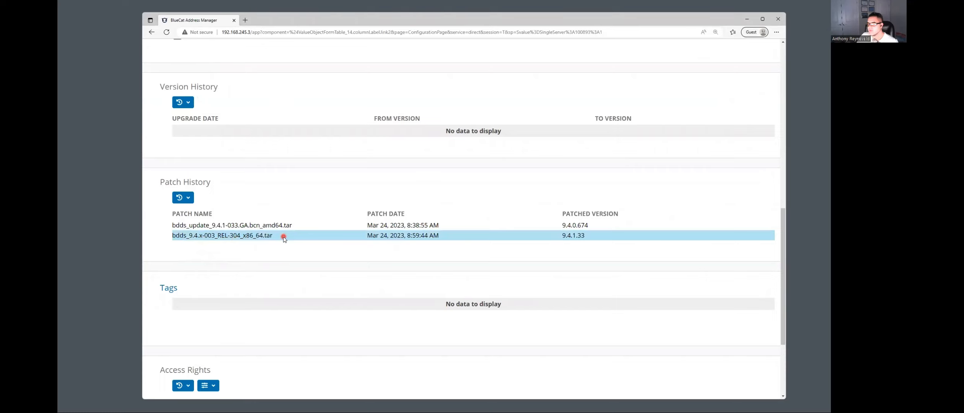
{"action": "scroll", "coordinate": [287, 225], "scroll_direction": "up", "scroll_amount": 15}
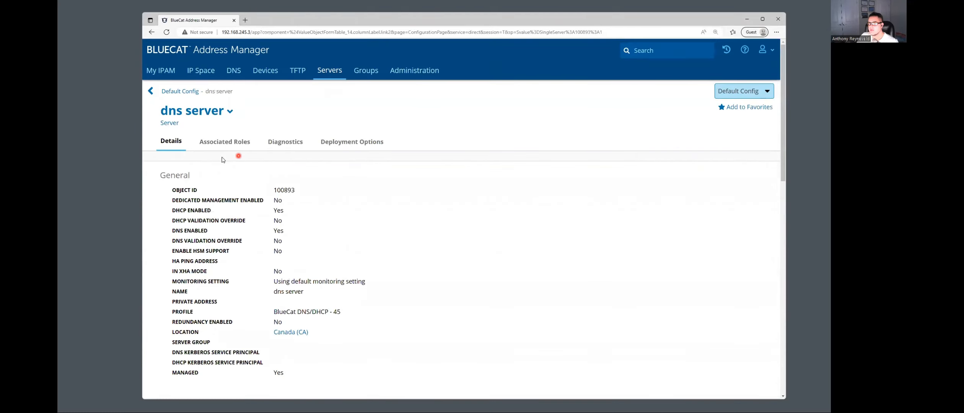
{"action": "left_click", "coordinate": [230, 111]}
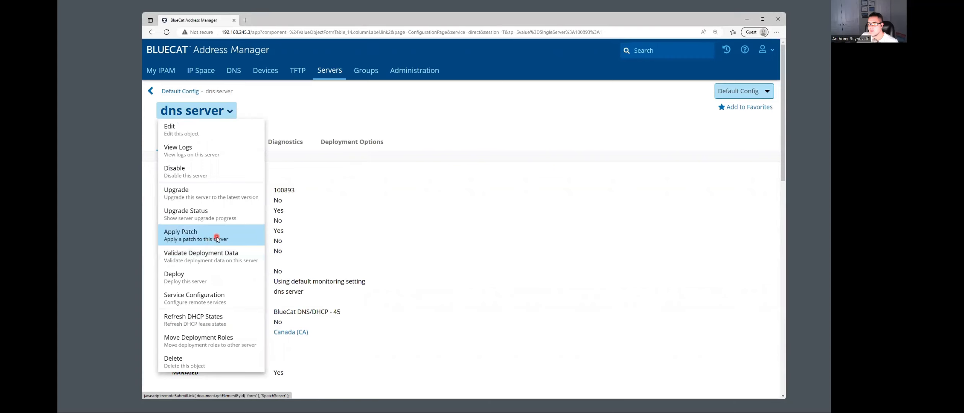
- Apply bdds_9.4.1-039_REL-335_amd64.tar to the dns server and acknowledge the success message
{"action": "left_click", "coordinate": [217, 238]}
{"action": "left_click", "coordinate": [278, 243]}
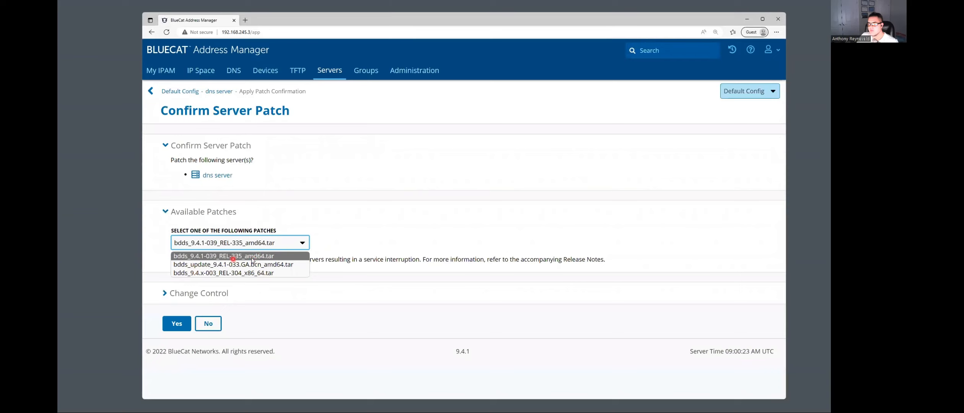
{"action": "left_click", "coordinate": [338, 238]}
{"action": "left_click", "coordinate": [182, 325]}
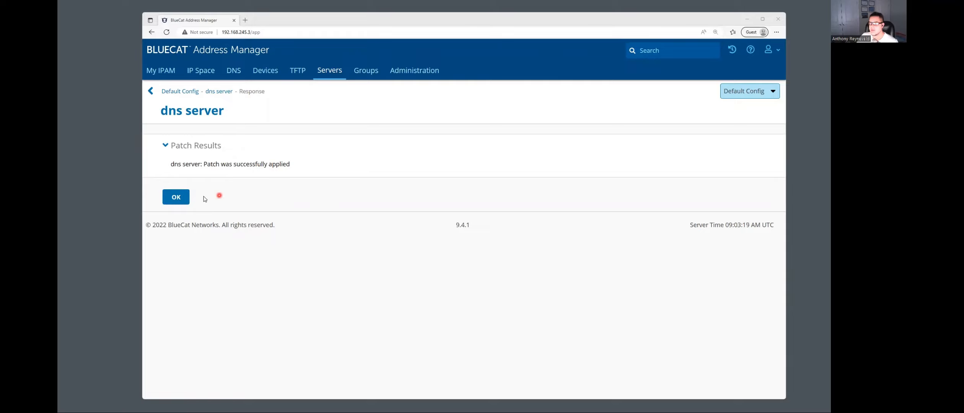
{"action": "left_click", "coordinate": [176, 199]}
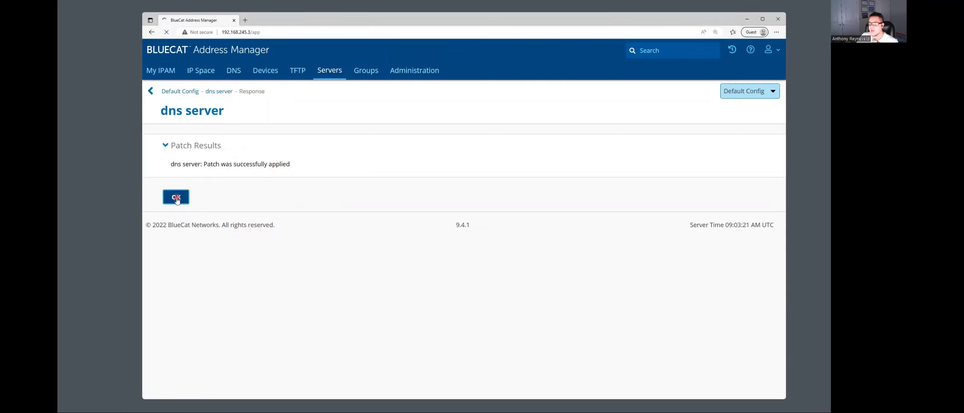
- Check Patch History shows bdds_9.4.1-039_REL-335_amd64.tar with its 9.4.1 version, then return to the top
{"action": "scroll", "coordinate": [276, 179], "scroll_direction": "down", "scroll_amount": 1}
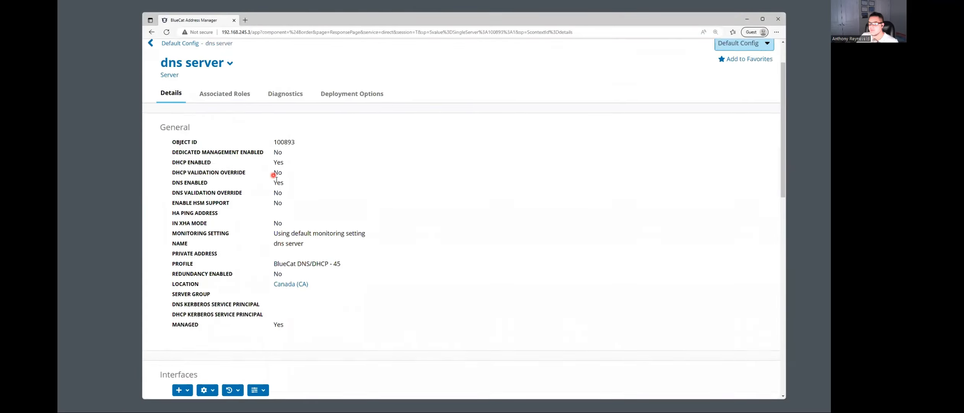
{"action": "scroll", "coordinate": [276, 179], "scroll_direction": "down", "scroll_amount": 8}
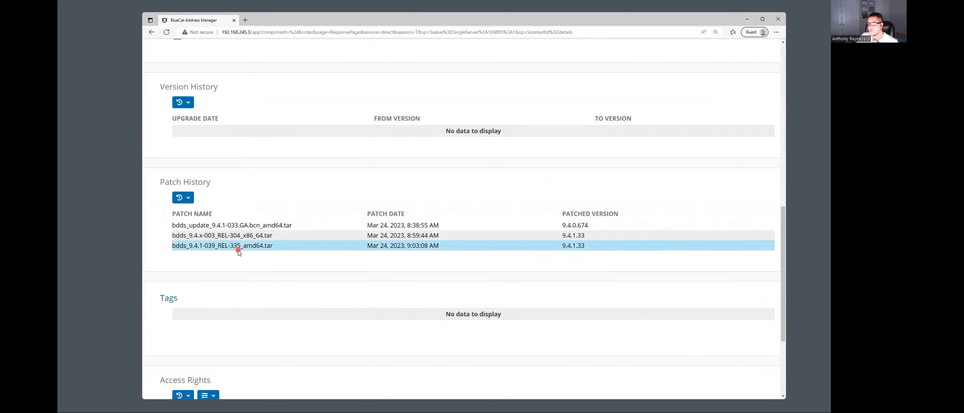
{"action": "scroll", "coordinate": [370, 177], "scroll_direction": "up", "scroll_amount": 10}
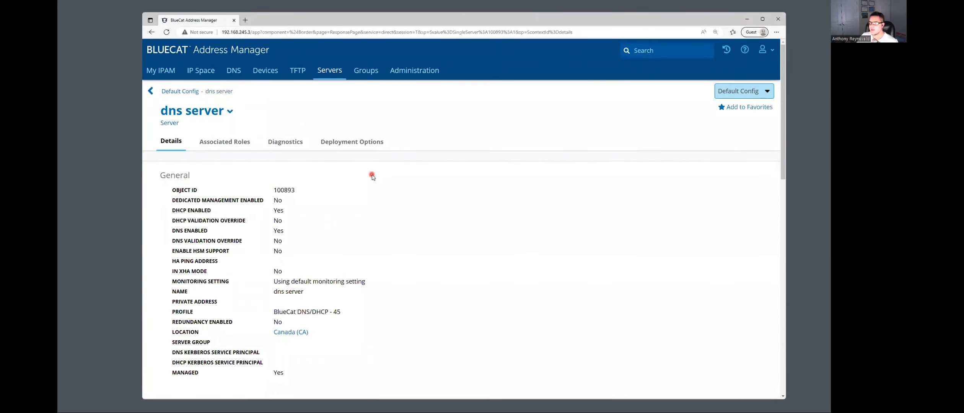
{"action": "scroll", "coordinate": [372, 176], "scroll_direction": "down", "scroll_amount": 12}
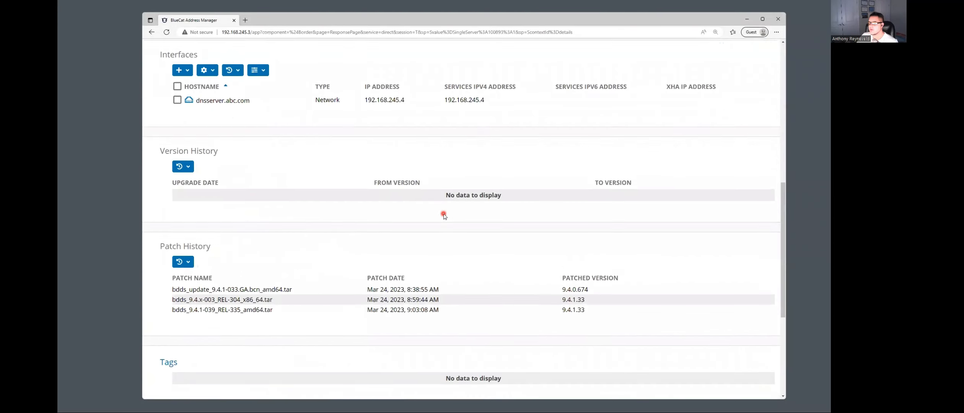
{"action": "double_click", "coordinate": [460, 388]}
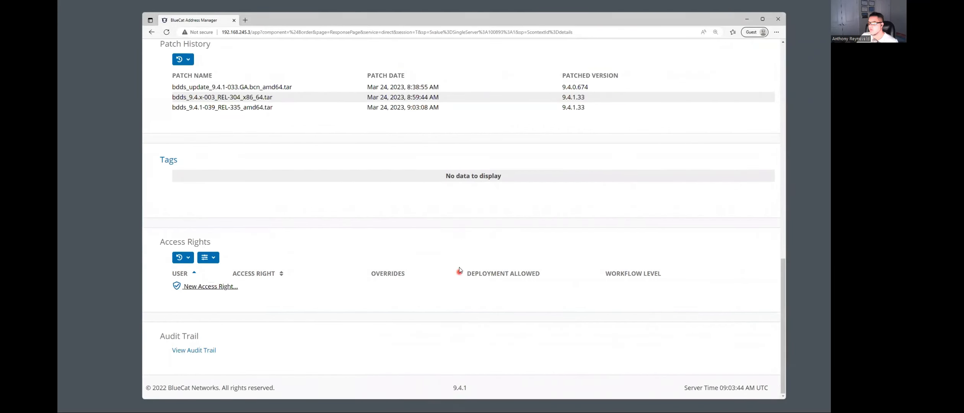
{"action": "scroll", "coordinate": [455, 268], "scroll_direction": "up", "scroll_amount": 10}
{"action": "scroll", "coordinate": [456, 257], "scroll_direction": "up", "scroll_amount": 2}
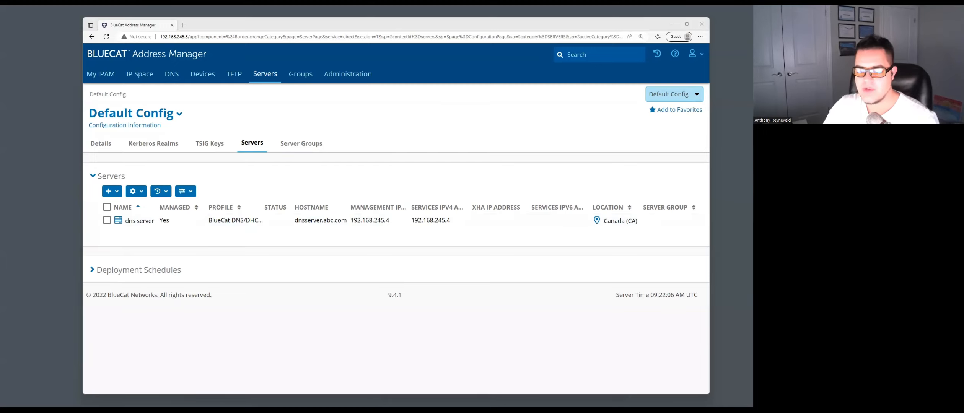
- Open Windows Search to find another program to launch
{"action": "key", "text": "super+s"}
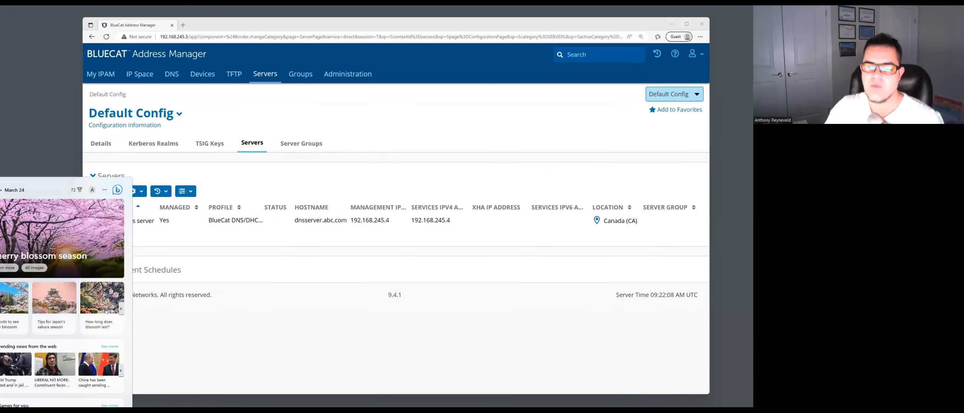
- Launch WinSCP and log in over SFTP to 192.168.245.4 as root with the account password
{"action": "key", "text": "Escape"}
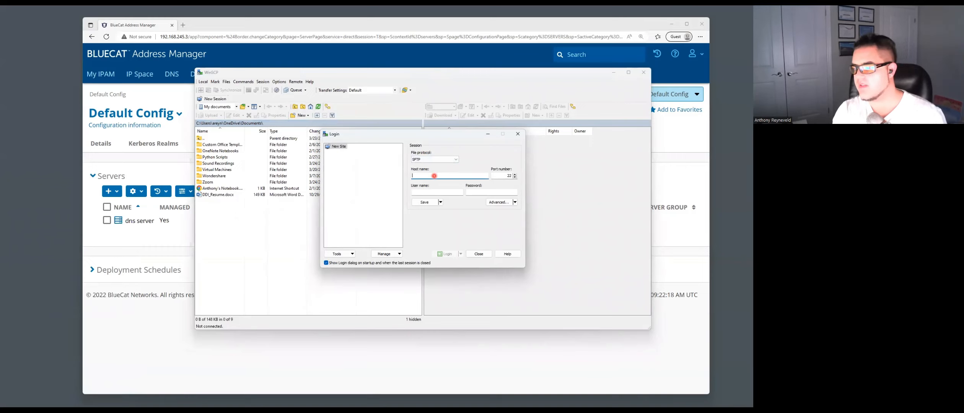
{"action": "type", "text": "192.16"}
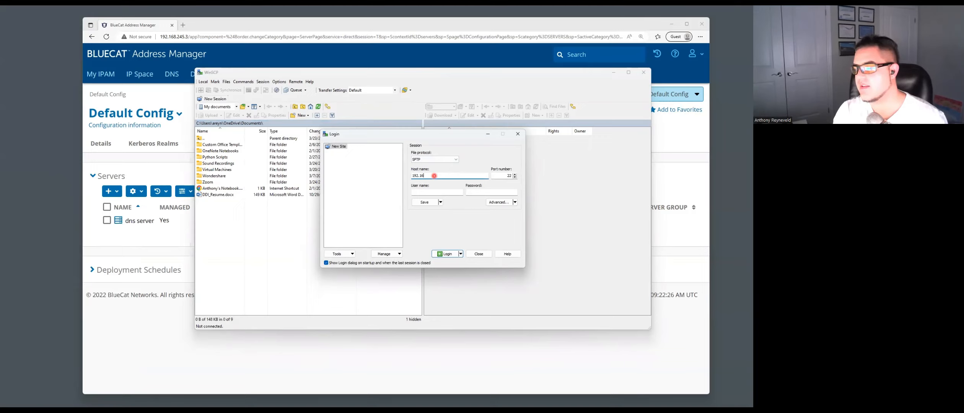
{"action": "type", "text": "8.245"}
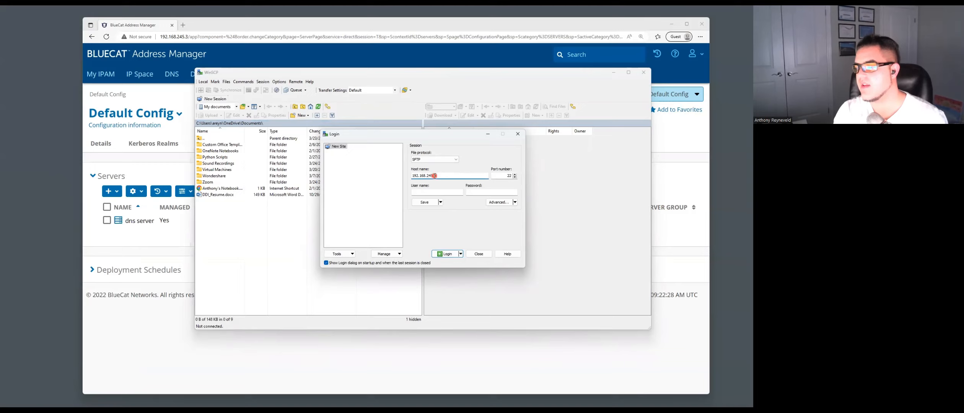
{"action": "key", "text": "Tab"}
{"action": "key", "text": "Tab"}
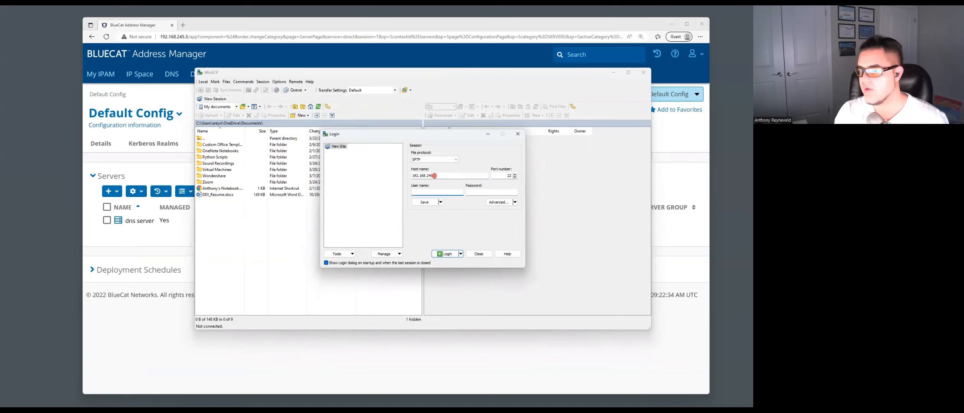
{"action": "type", "text": "root"}
{"action": "key", "text": "Tab"}
{"action": "type", "text": "root"}
{"action": "key", "text": "Return"}
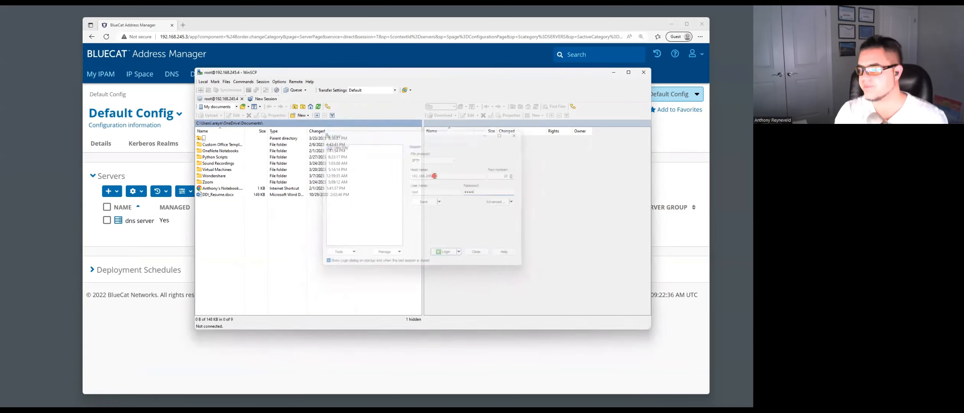
- Get past the authentication banner and browse the remote panel from / into /tmp
{"action": "left_click", "coordinate": [444, 242]}
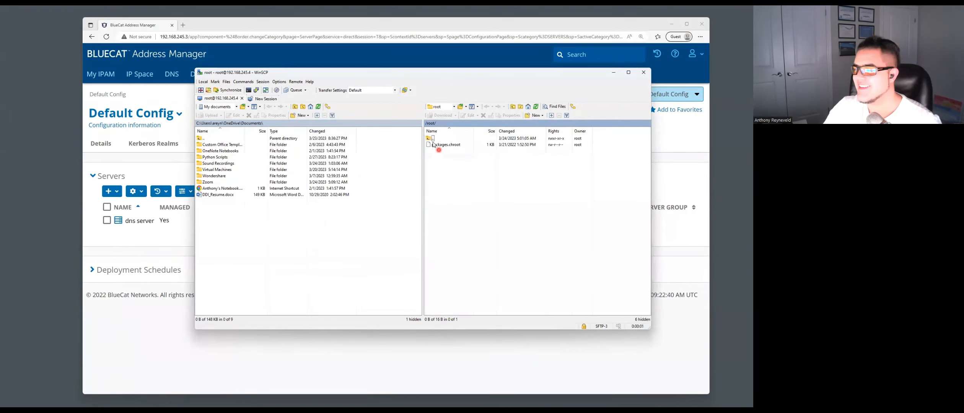
{"action": "double_click", "coordinate": [432, 138]}
{"action": "scroll", "coordinate": [447, 221], "scroll_direction": "down", "scroll_amount": 1}
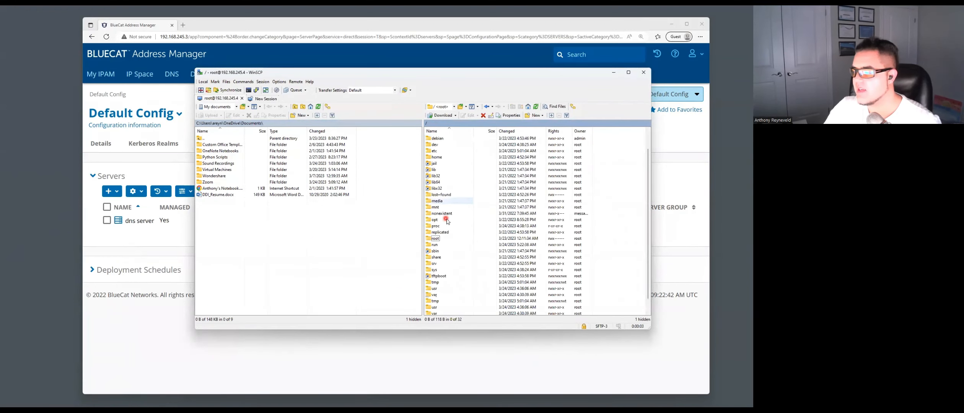
{"action": "scroll", "coordinate": [445, 221], "scroll_direction": "down", "scroll_amount": 1}
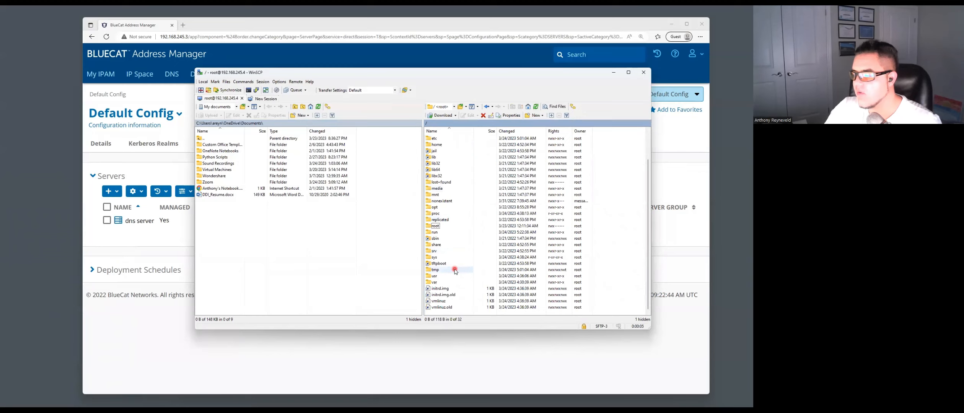
{"action": "double_click", "coordinate": [455, 271]}
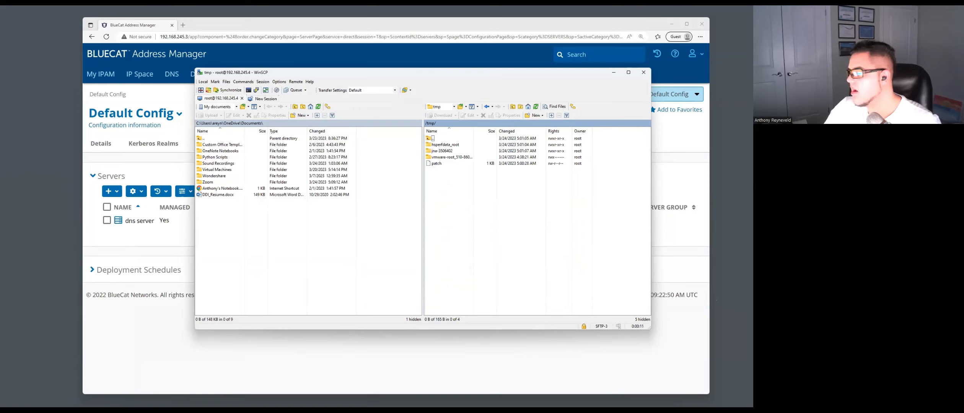
{"action": "key", "text": "alt+Tab"}
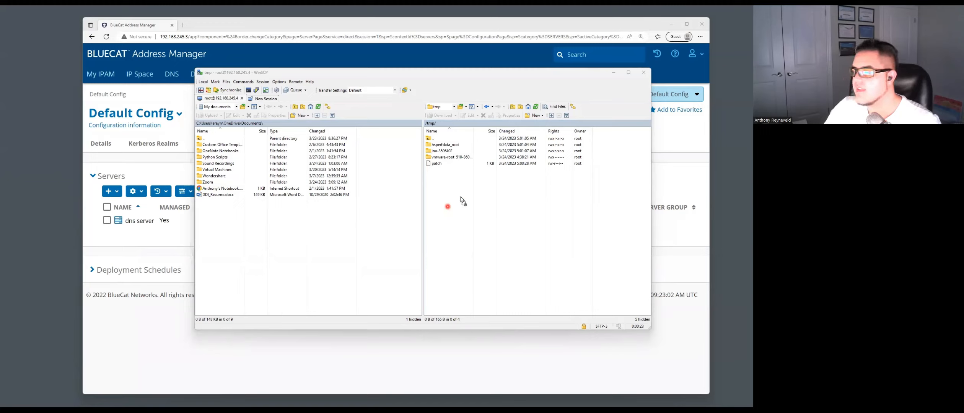
- Upload bdds_9.4.1-039_REL-335_amd64.run.zip to /tmp and widen the Name column to confirm it
{"action": "left_click_drag", "start_coordinate": [460, 197], "coordinate": [460, 197]}
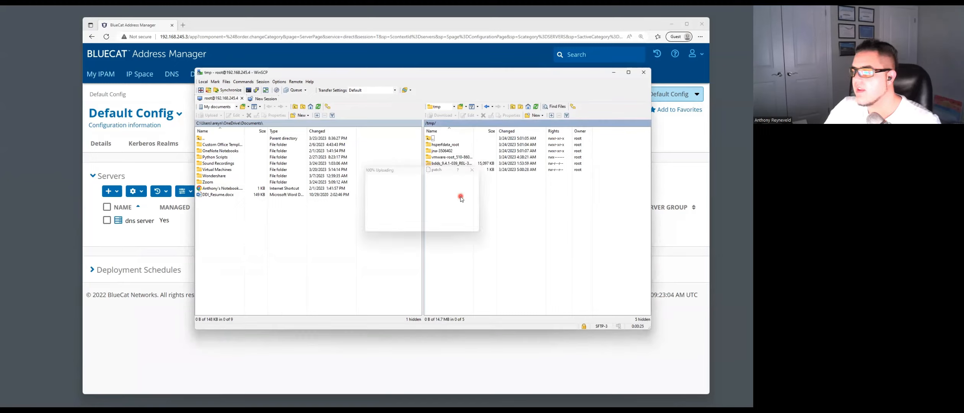
{"action": "left_click", "coordinate": [451, 163]}
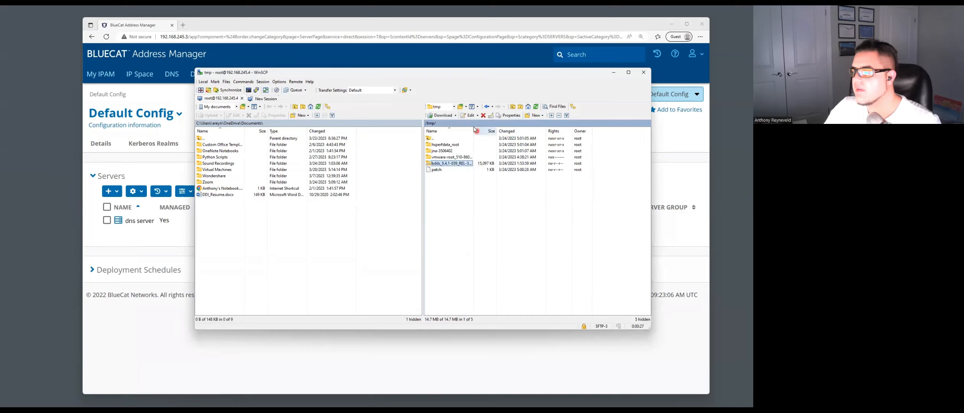
{"action": "left_click_drag", "start_coordinate": [473, 131], "coordinate": [525, 131]}
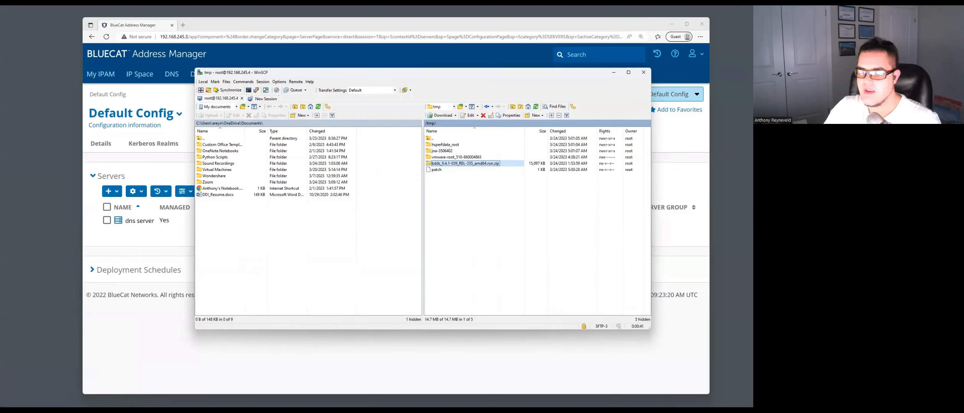
{"action": "key", "text": "alt+Tab"}
- Bring the BDDS1 VM console forward and log in as root
{"action": "mouse_move", "coordinate": [58, 408]}
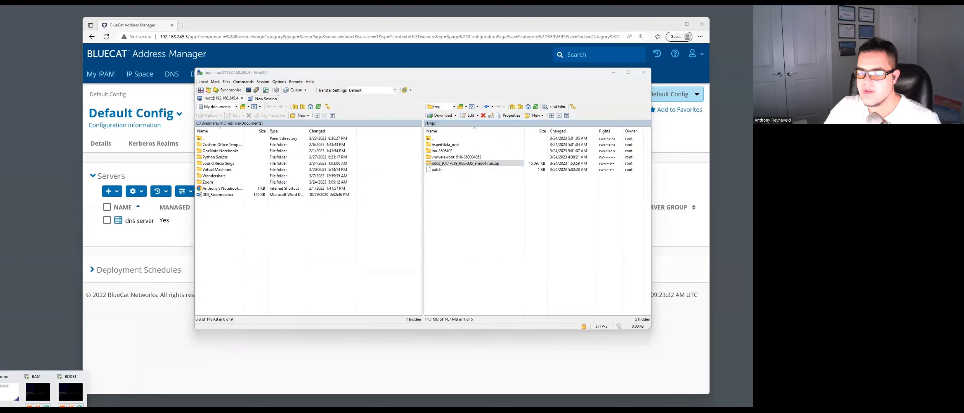
{"action": "left_click", "coordinate": [73, 395]}
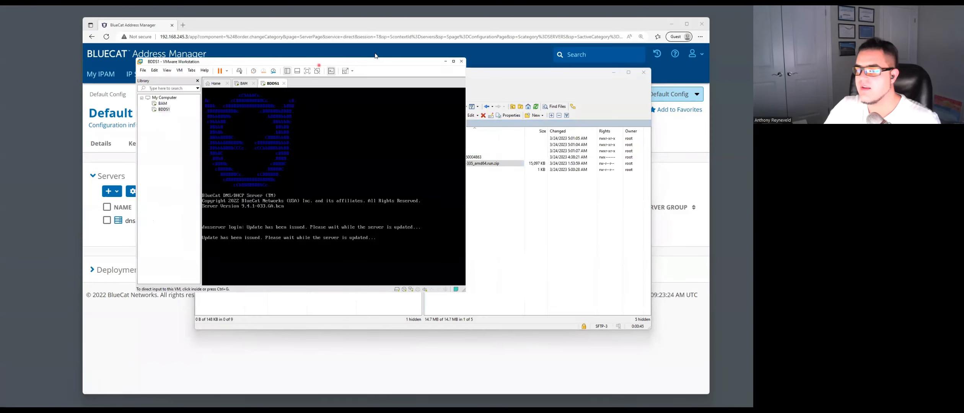
{"action": "left_click", "coordinate": [406, 156]}
{"action": "triple_click", "coordinate": [364, 138]}
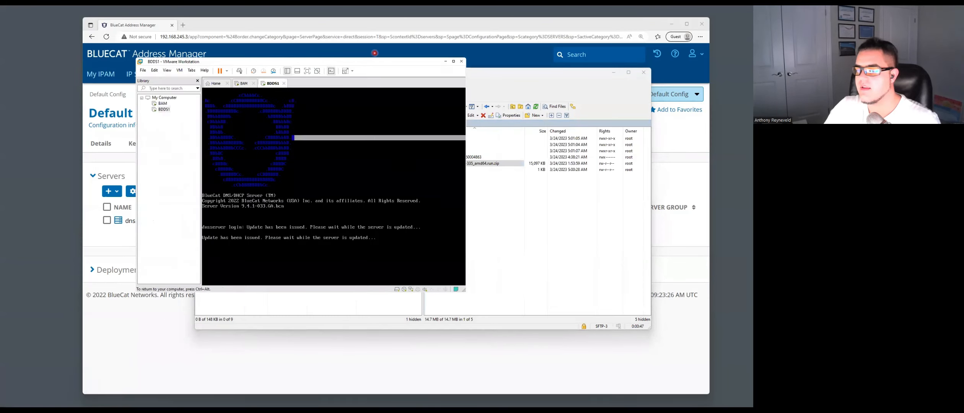
{"action": "key", "text": "Return"}
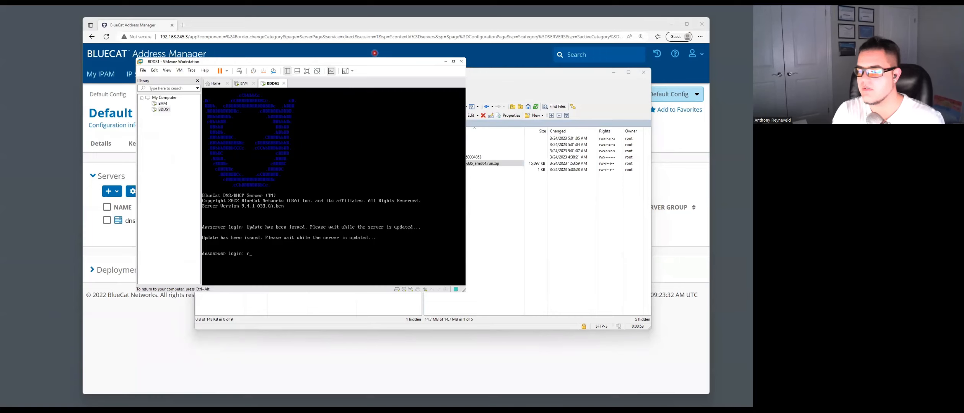
{"action": "type", "text": "root"}
{"action": "key", "text": "Return"}
{"action": "key", "text": "Return"}
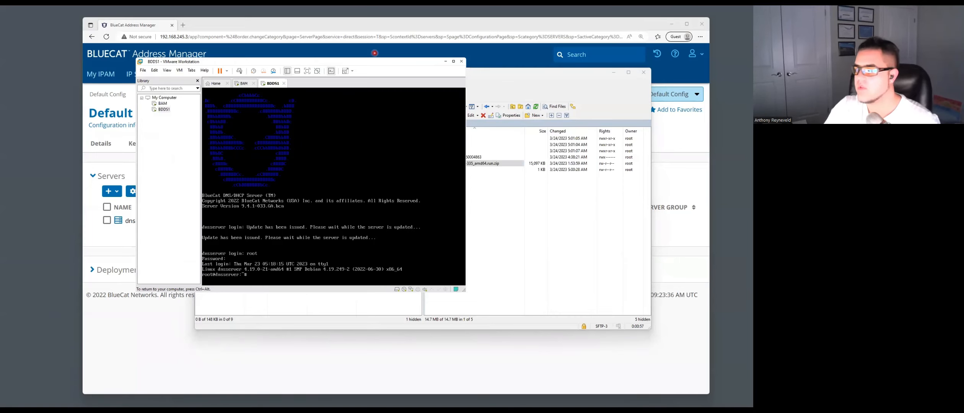
- Enlarge the console window, move it beside WinSCP's /tmp listing, and recapture keyboard input
{"action": "key", "text": "ctrl+alt"}
{"action": "left_click_drag", "start_coordinate": [466, 292], "coordinate": [487, 300]}
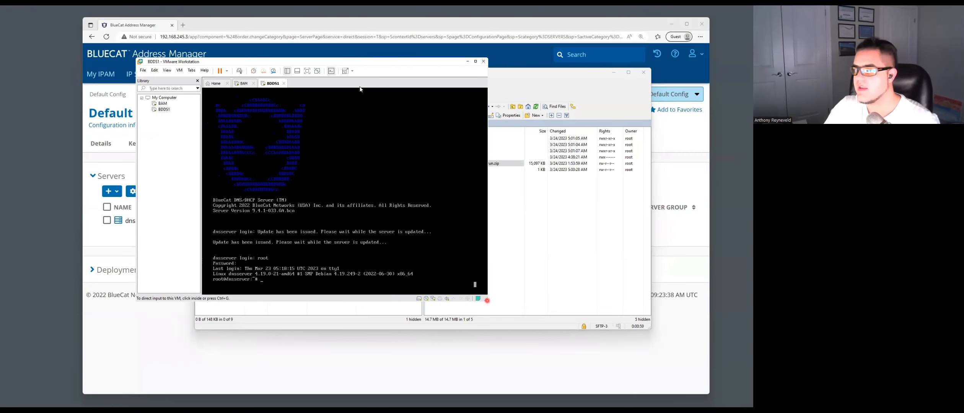
{"action": "left_click_drag", "start_coordinate": [310, 64], "coordinate": [247, 55]}
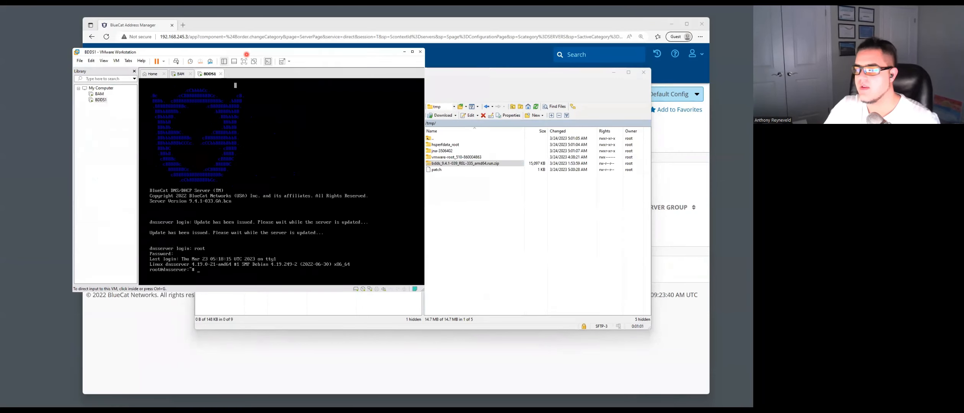
{"action": "key", "text": "ctrl+g"}
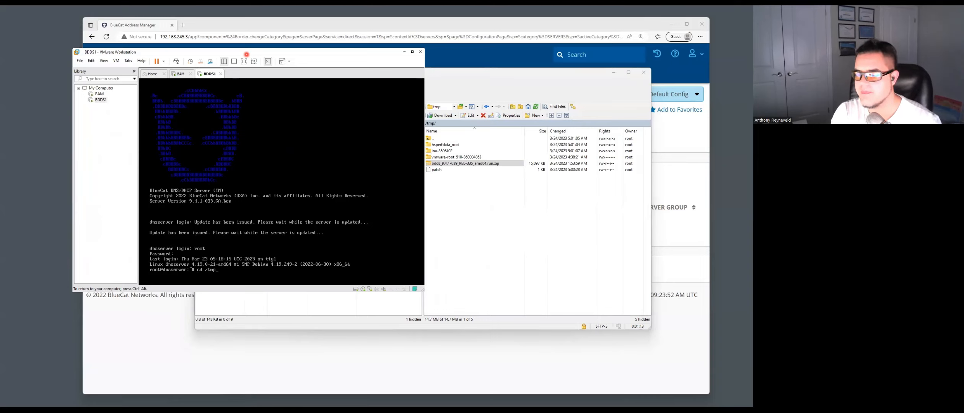
- Change to /tmp and list its files to locate the REL-335 patch archive
{"action": "key", "text": "Return"}
{"action": "type", "text": "ls"}
{"action": "key", "text": "Return"}
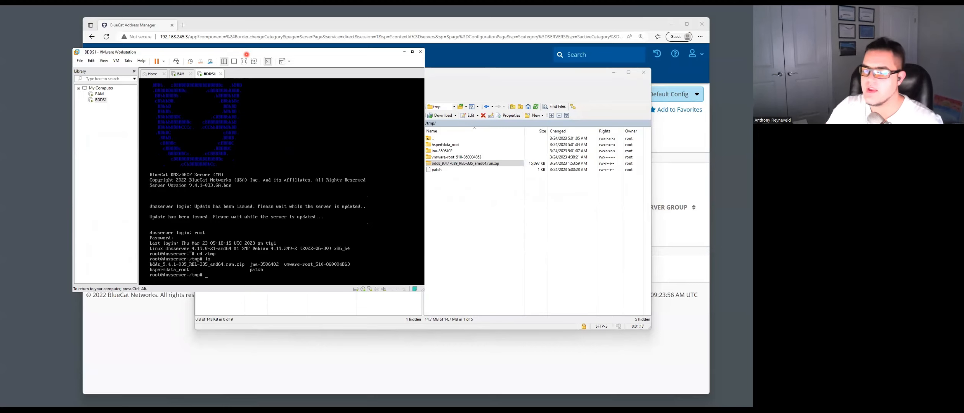
{"action": "left_click_drag", "start_coordinate": [244, 264], "coordinate": [149, 264]}
{"action": "left_click", "coordinate": [288, 275]}
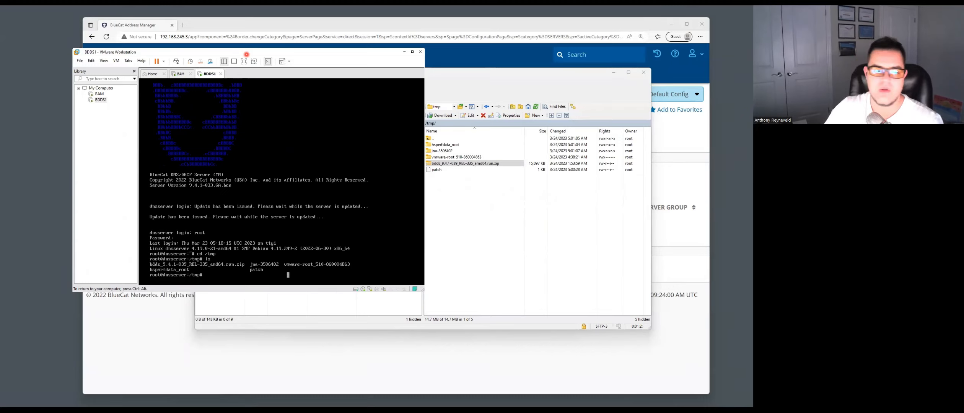
- Unzip the bdds patch archive and chmod +x the extracted .run file
{"action": "type", "text": "unzip"}
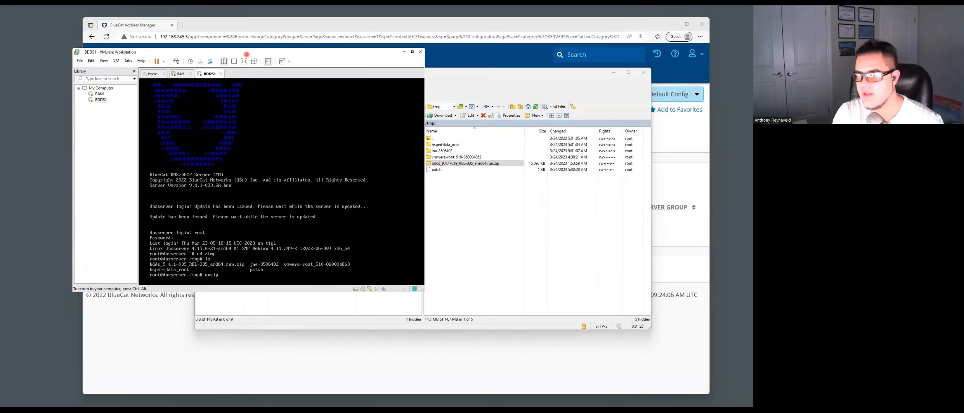
{"action": "type", "text": "bdds"}
{"action": "key", "text": "Tab"}
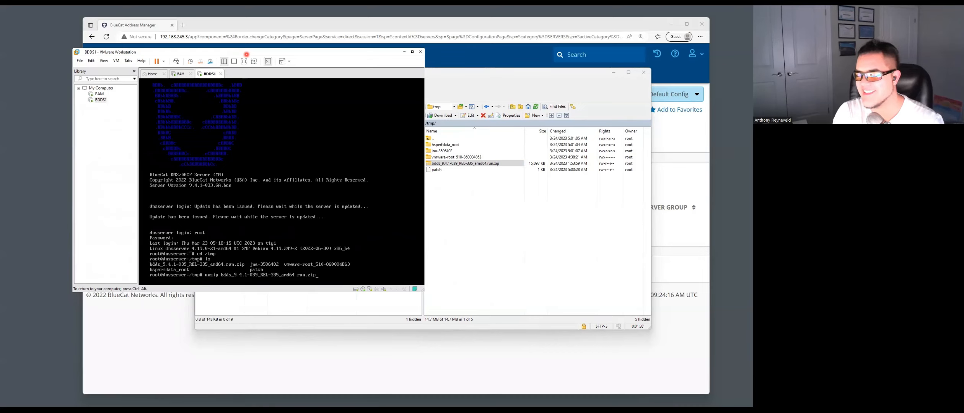
{"action": "key", "text": "Return"}
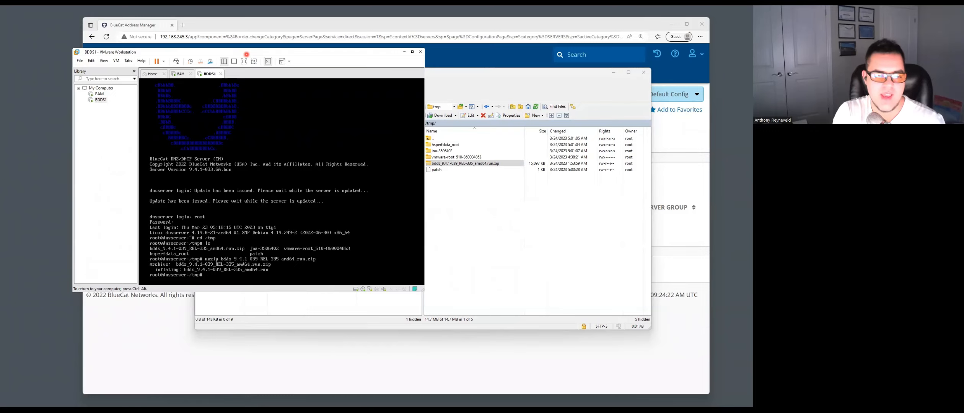
{"action": "type", "text": "chmod +x b"}
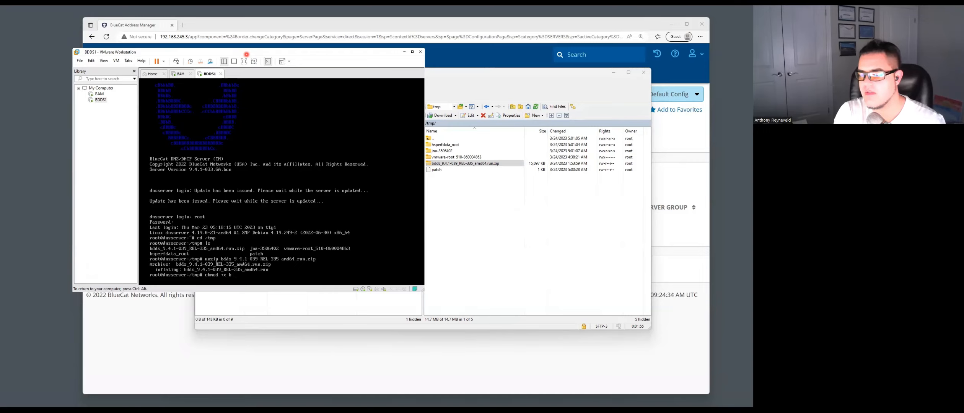
{"action": "type", "text": "dds"}
{"action": "key", "text": "Tab"}
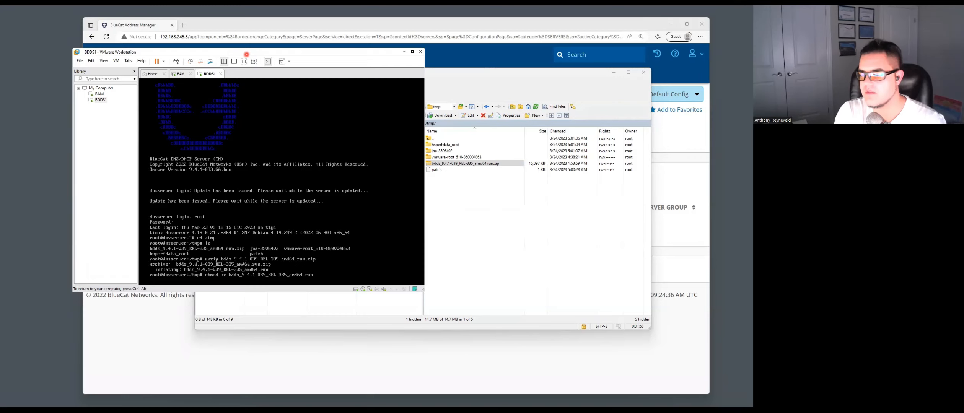
{"action": "key", "text": "Return"}
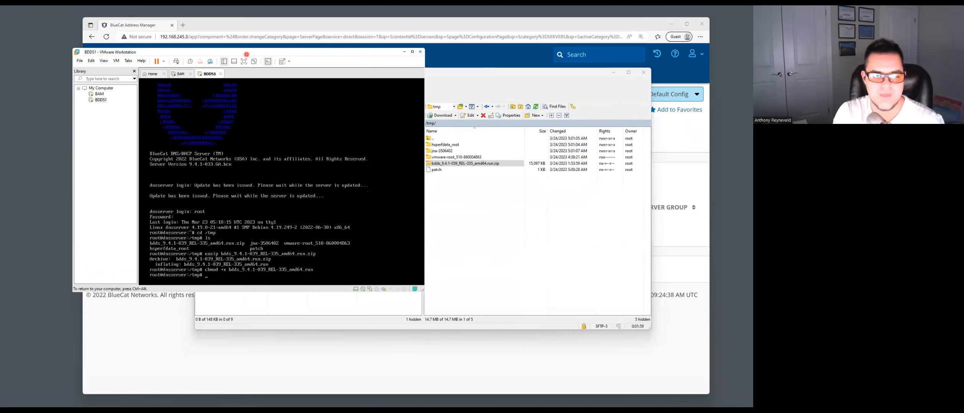
- Run the patch .run file with rollback, confirm with yes, and wait for SUCCESS
{"action": "type", "text": "./"}
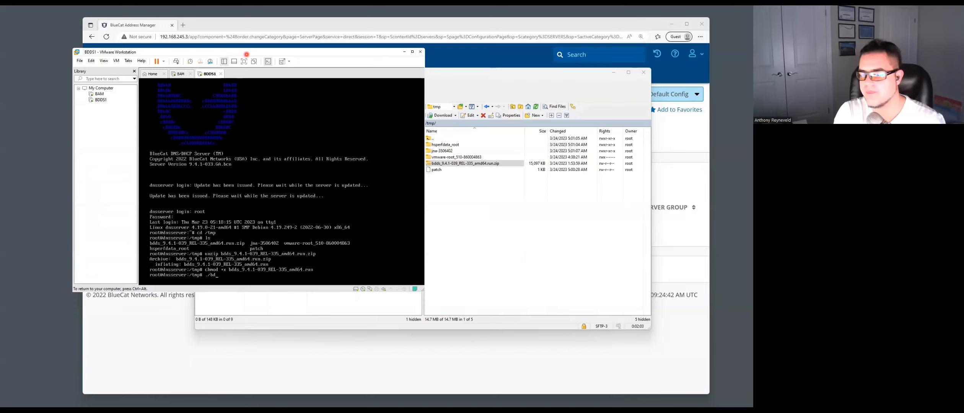
{"action": "type", "text": "bd"}
{"action": "key", "text": "Tab"}
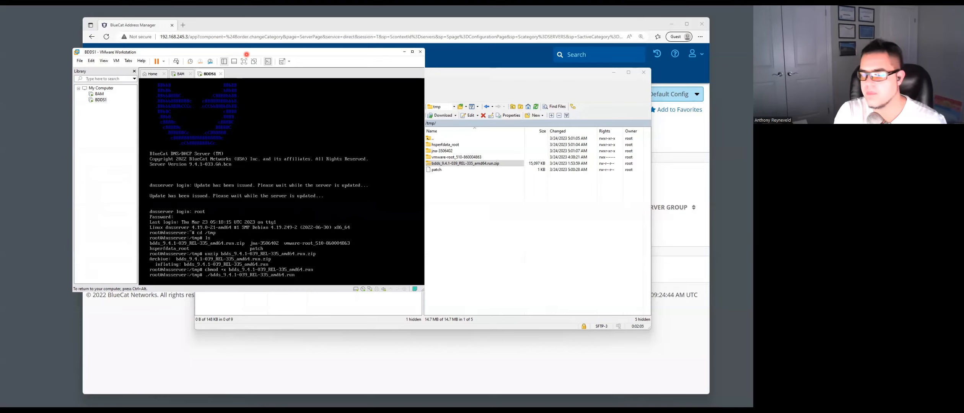
{"action": "type", "text": "root"}
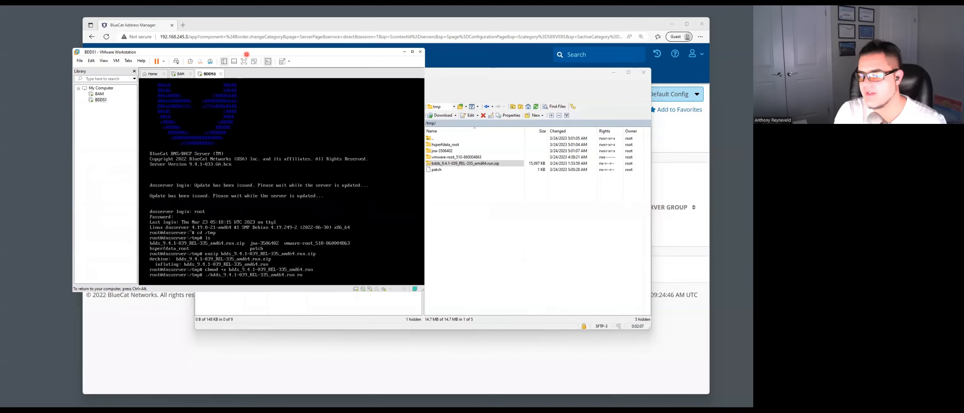
{"action": "type", "text": "back"}
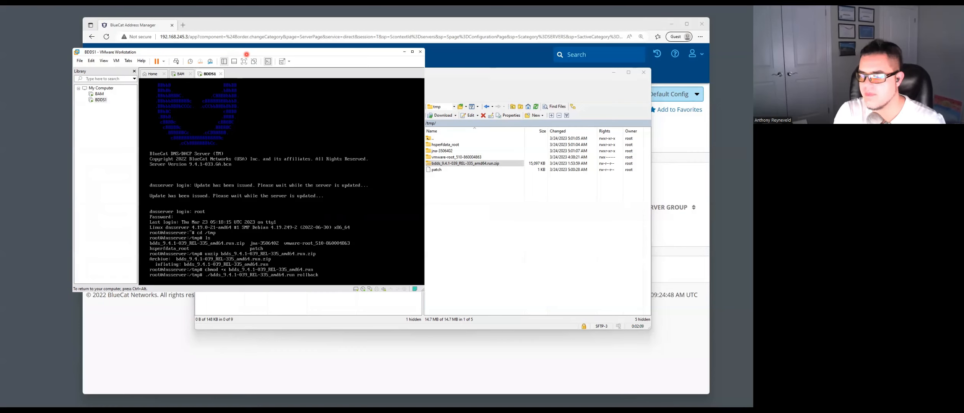
{"action": "key", "text": "Return"}
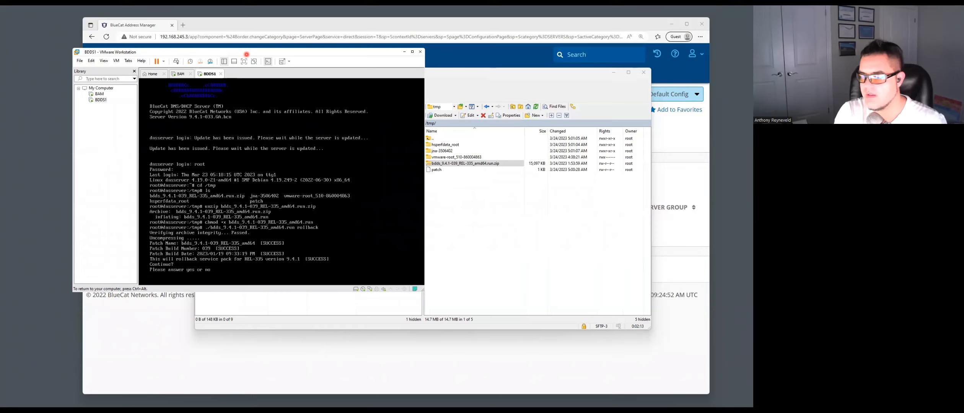
{"action": "type", "text": "yes"}
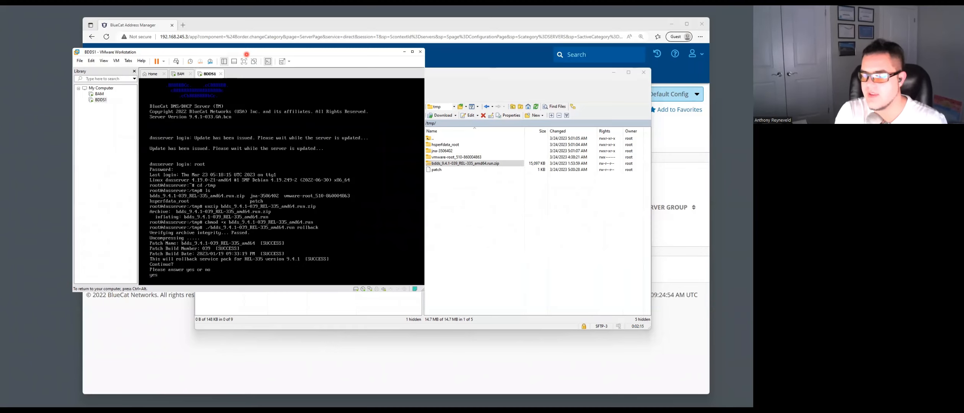
{"action": "key", "text": "Return"}
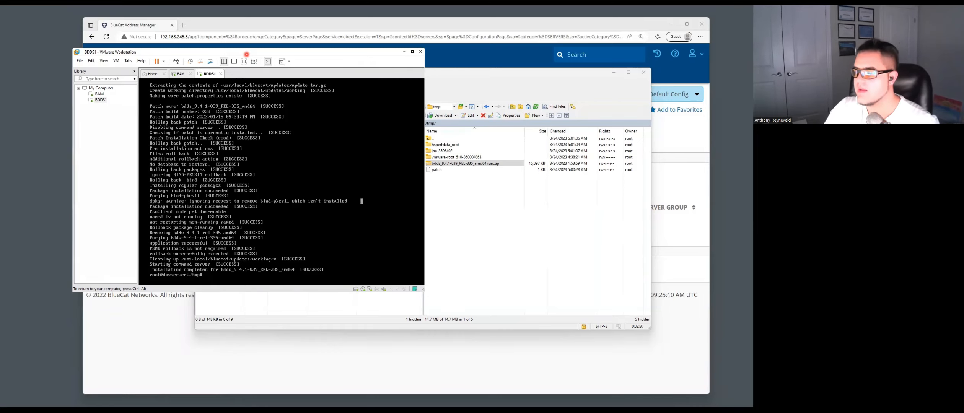
{"action": "key", "text": "ctrl+alt"}
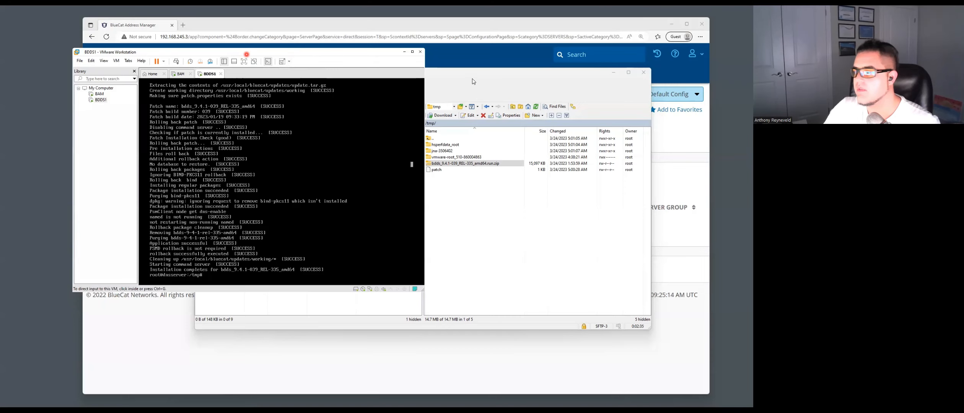
- Close the WinSCP session and sign back in to Address Manager as admin
{"action": "left_click", "coordinate": [644, 72]}
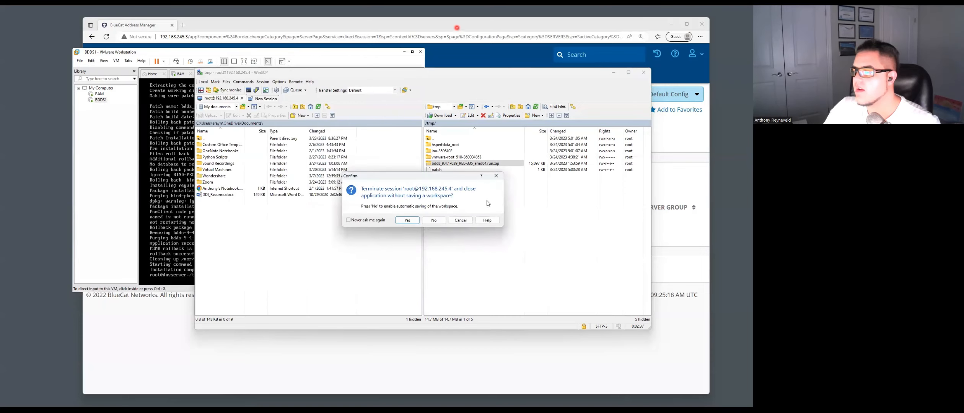
{"action": "left_click", "coordinate": [407, 221]}
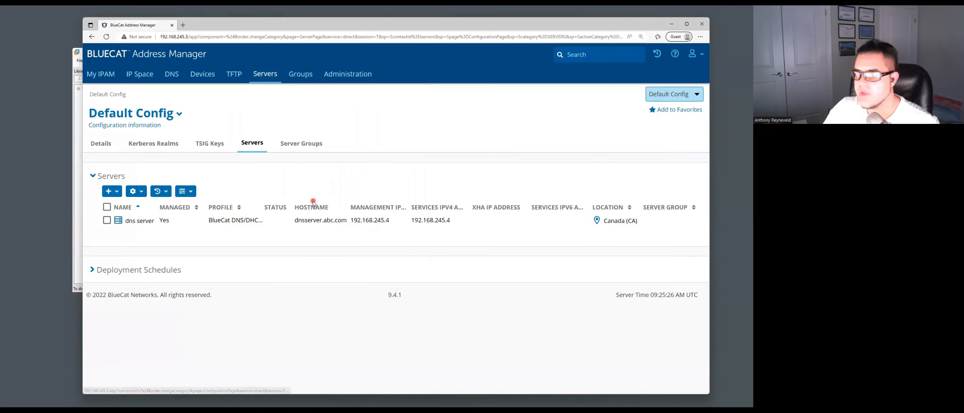
{"action": "left_click", "coordinate": [143, 222]}
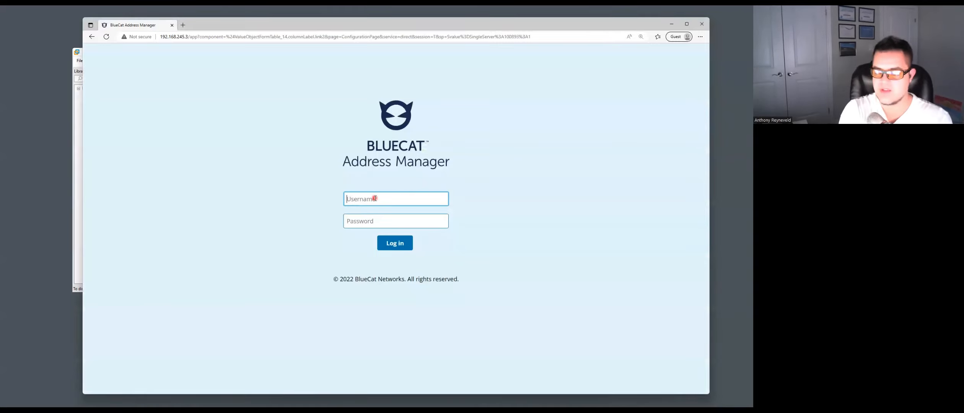
{"action": "type", "text": "admin"}
{"action": "key", "text": "Tab"}
{"action": "type", "text": "admin"}
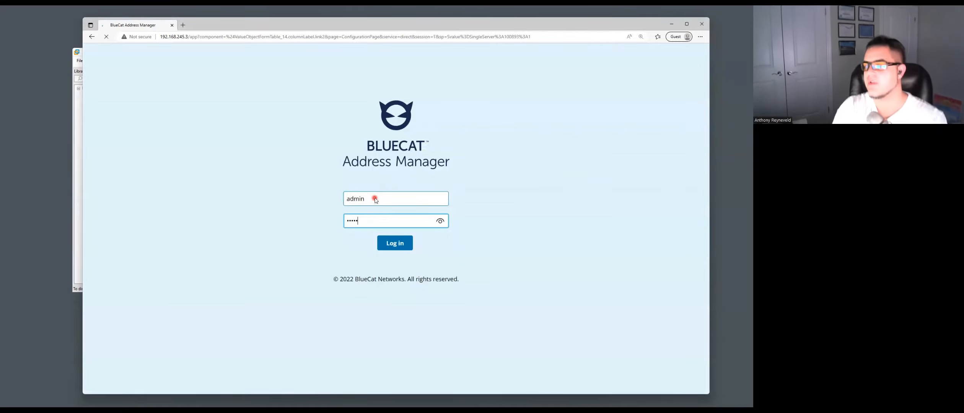
{"action": "key", "text": "Return"}
- Open the dns server from Default Config Servers and reload it to review Patch History
{"action": "left_click", "coordinate": [256, 74]}
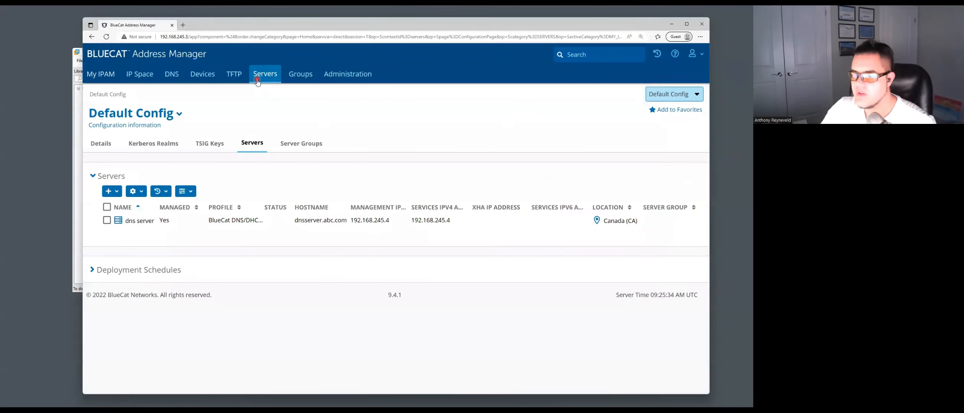
{"action": "left_click", "coordinate": [143, 223]}
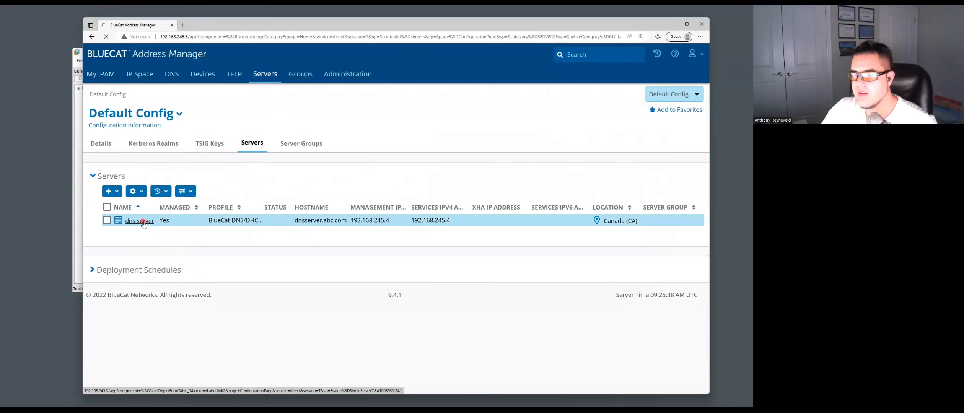
{"action": "scroll", "coordinate": [211, 169], "scroll_direction": "down", "scroll_amount": 2}
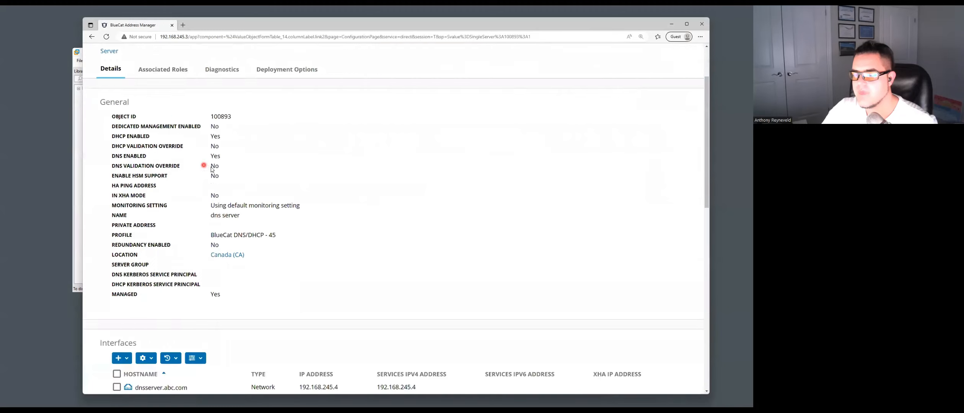
{"action": "scroll", "coordinate": [212, 169], "scroll_direction": "down", "scroll_amount": 10}
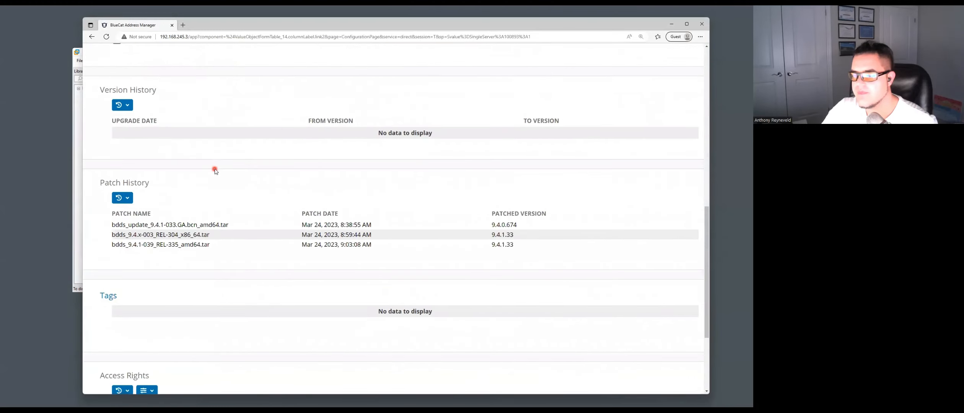
{"action": "left_click", "coordinate": [107, 36]}
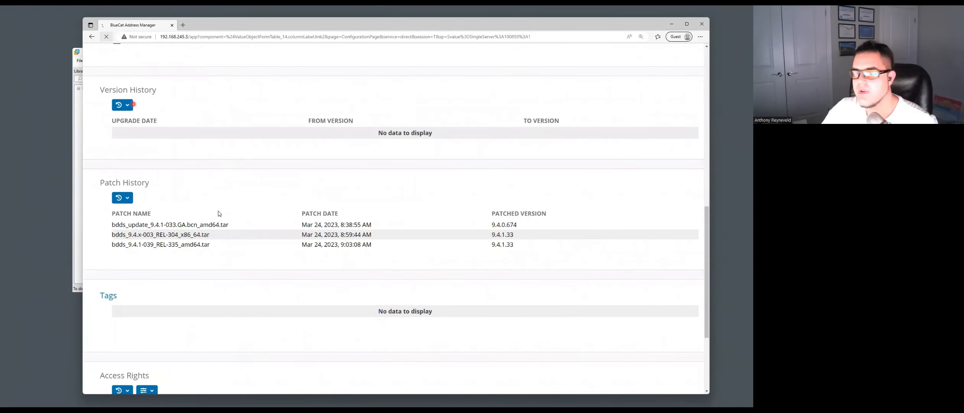
{"action": "scroll", "coordinate": [185, 222], "scroll_direction": "down", "scroll_amount": 1}
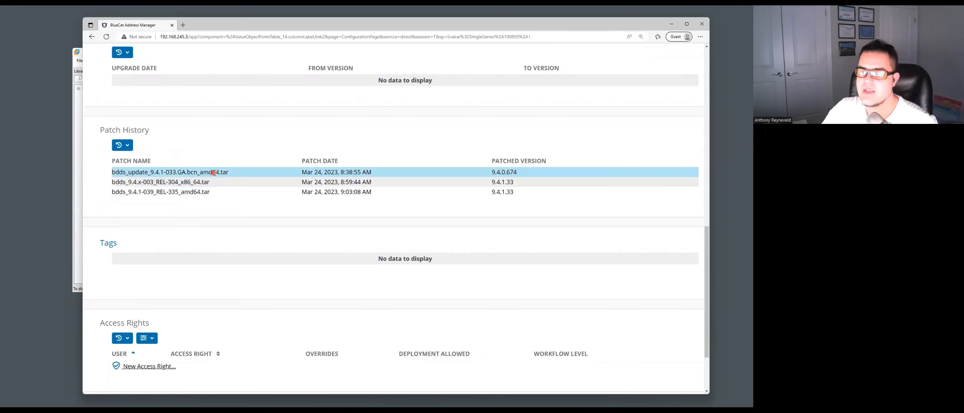
{"action": "scroll", "coordinate": [215, 172], "scroll_direction": "up", "scroll_amount": 12}
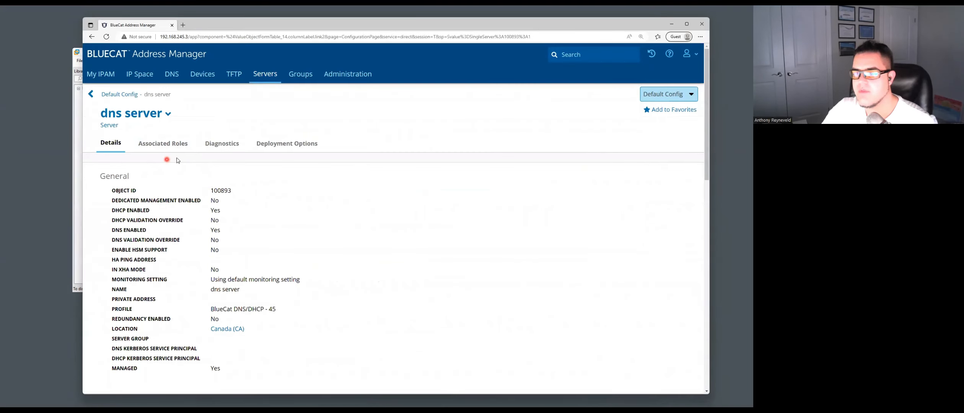
- From the dns server menu, open View Logs and display the Update log
{"action": "left_click", "coordinate": [169, 115]}
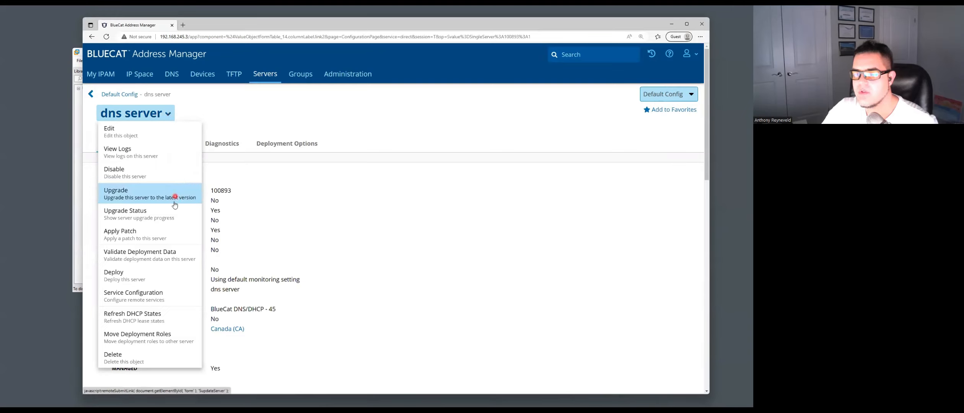
{"action": "left_click", "coordinate": [155, 153]}
{"action": "left_click", "coordinate": [161, 180]}
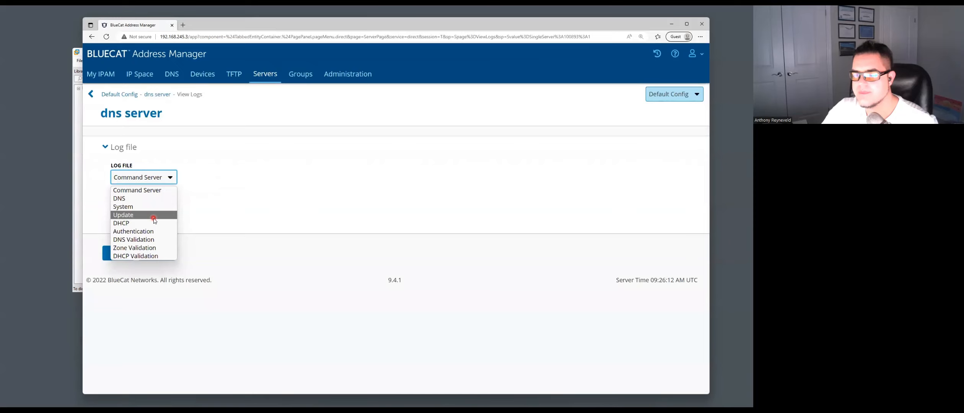
{"action": "left_click", "coordinate": [154, 217]}
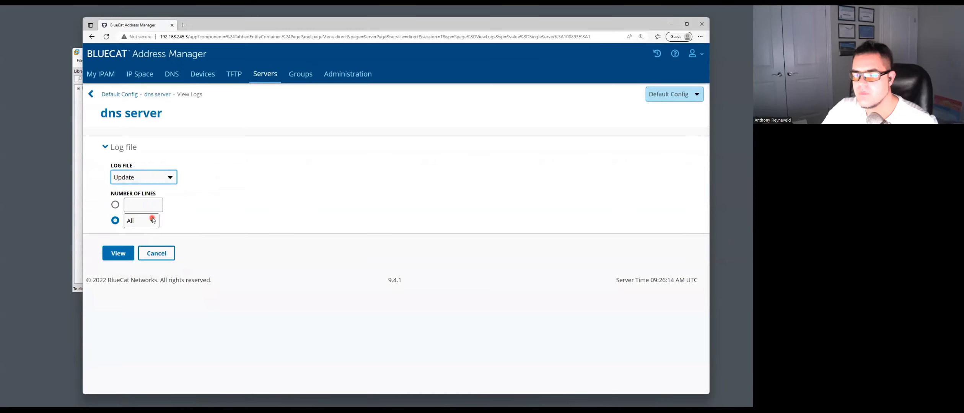
{"action": "left_click", "coordinate": [127, 254]}
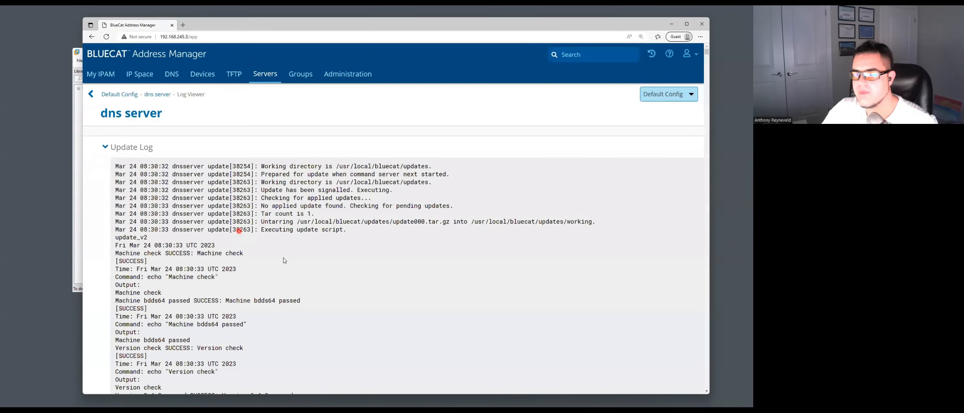
- Highlight the rollback-successful, installation-complete and update-successful lines, then return to the log form and Servers
{"action": "scroll", "coordinate": [283, 261], "scroll_direction": "down", "scroll_amount": 3}
{"action": "scroll", "coordinate": [624, 172], "scroll_direction": "down", "scroll_amount": 15}
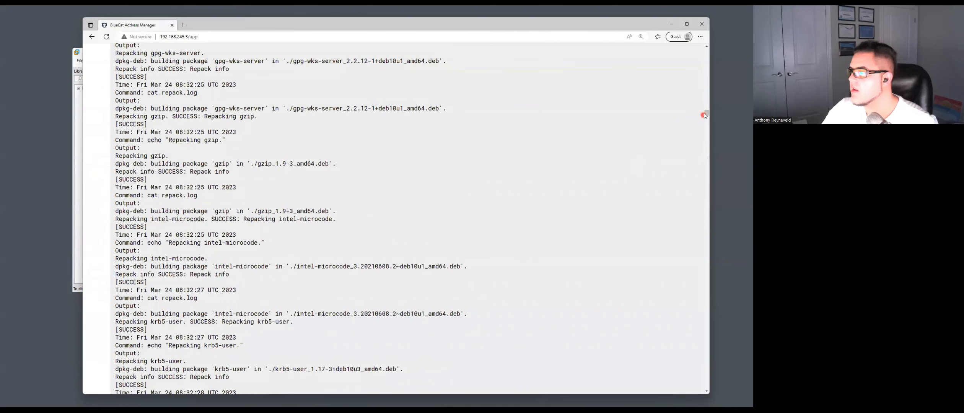
{"action": "left_click_drag", "start_coordinate": [705, 116], "coordinate": [712, 391]}
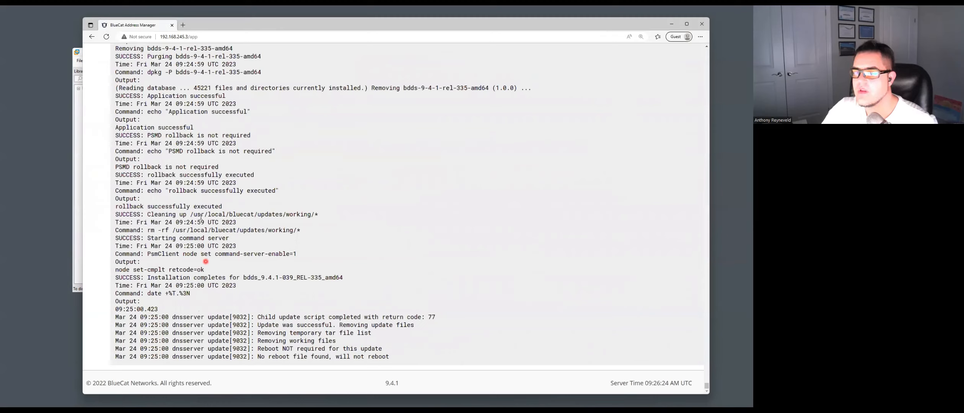
{"action": "left_click_drag", "start_coordinate": [116, 175], "coordinate": [256, 174]}
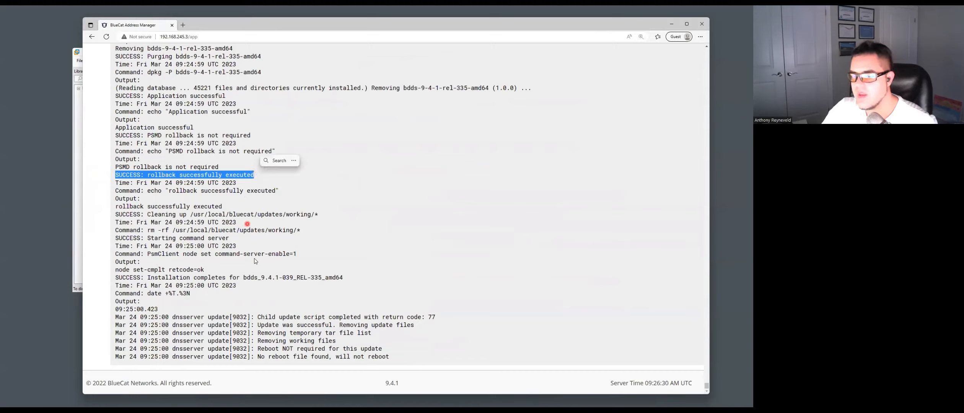
{"action": "left_click_drag", "start_coordinate": [346, 278], "coordinate": [130, 278]}
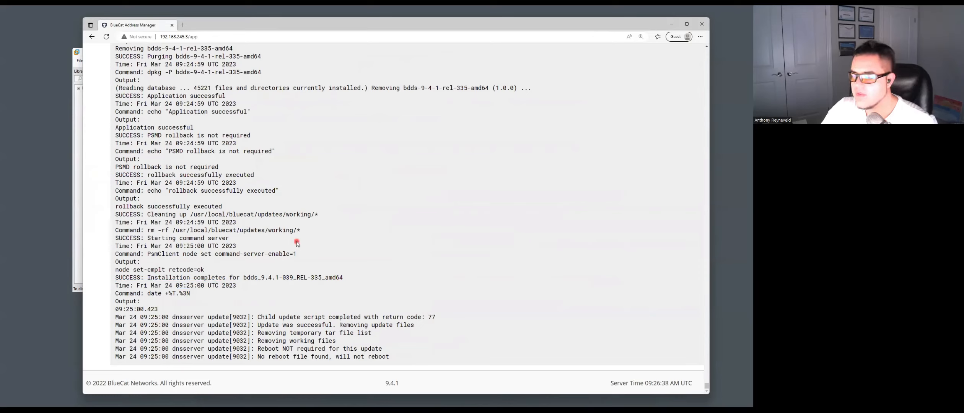
{"action": "left_click_drag", "start_coordinate": [254, 325], "coordinate": [421, 357]}
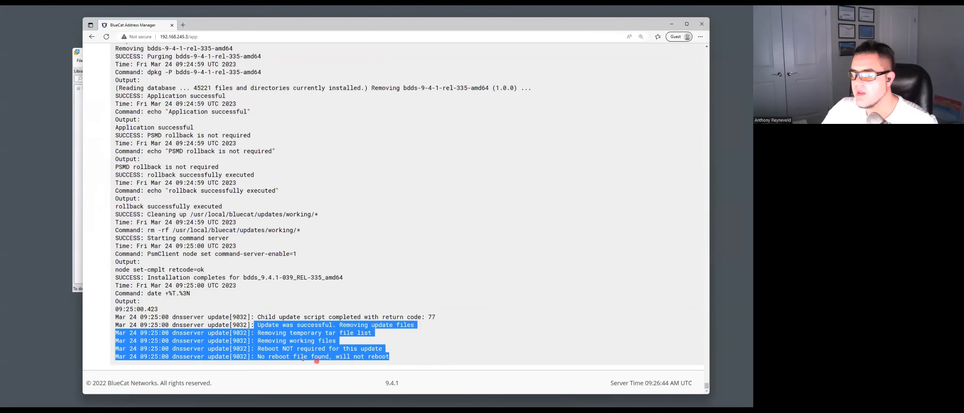
{"action": "left_click", "coordinate": [389, 357]}
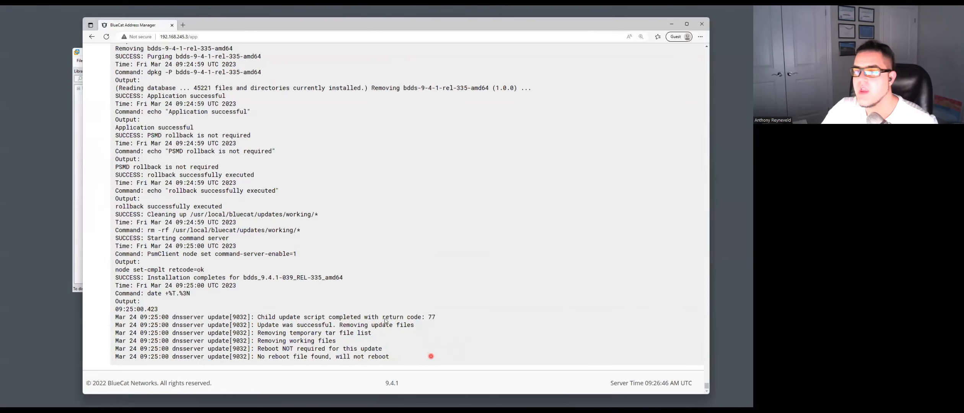
{"action": "scroll", "coordinate": [430, 356], "scroll_direction": "up", "scroll_amount": 10}
{"action": "scroll", "coordinate": [251, 200], "scroll_direction": "down", "scroll_amount": 10}
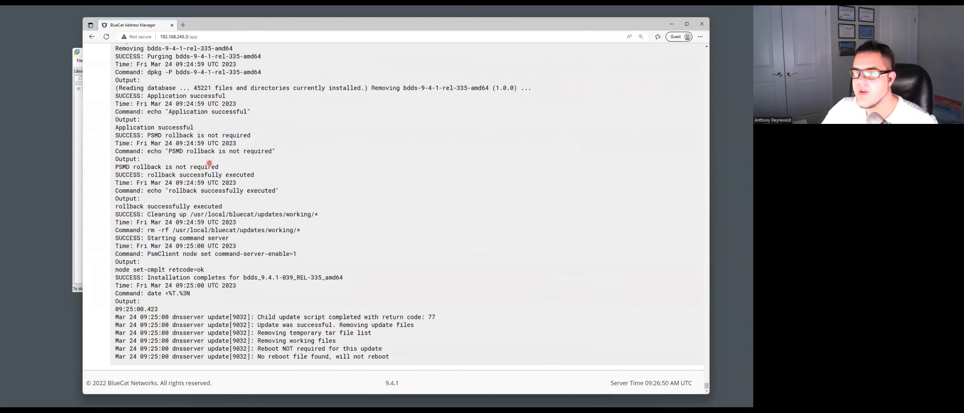
{"action": "left_click", "coordinate": [97, 36]}
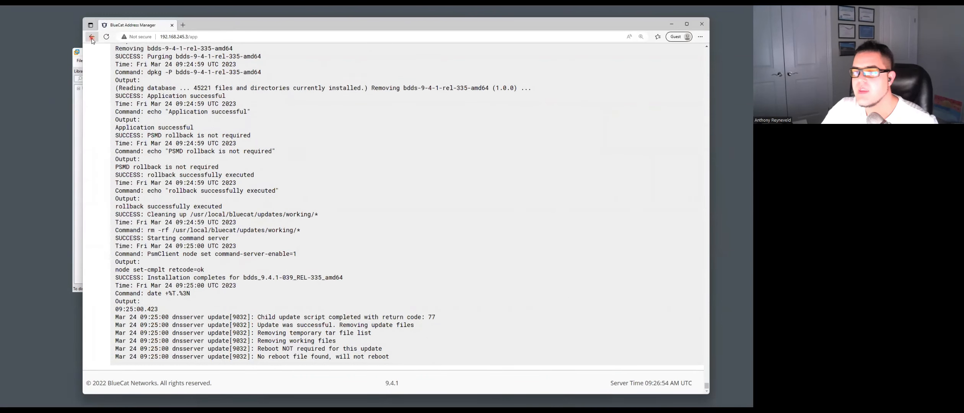
{"action": "left_click", "coordinate": [261, 75]}
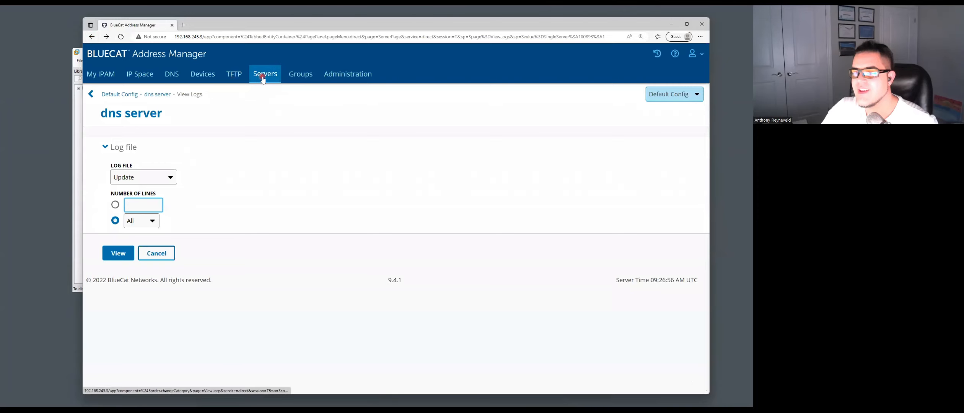
- Open the dns server details and scroll to Patch History showing REL-335 at 9.4.1.33
{"action": "left_click", "coordinate": [148, 221]}
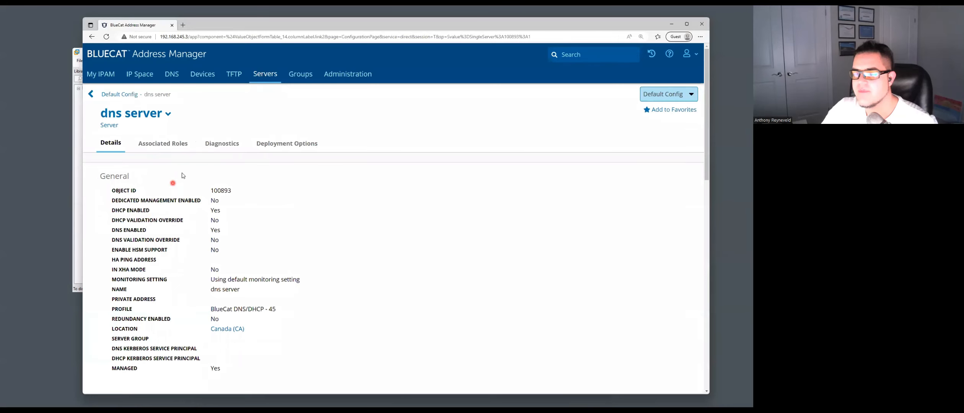
{"action": "scroll", "coordinate": [202, 186], "scroll_direction": "down", "scroll_amount": 10}
{"action": "scroll", "coordinate": [202, 186], "scroll_direction": "down", "scroll_amount": 3}
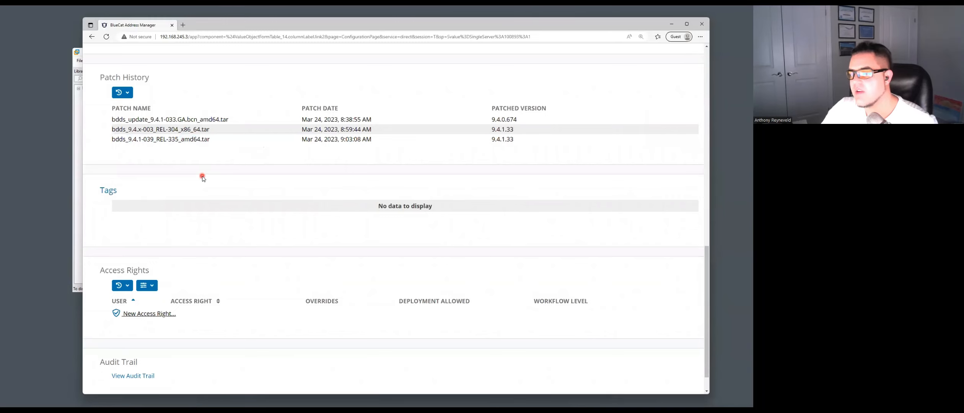
{"action": "scroll", "coordinate": [173, 164], "scroll_direction": "up", "scroll_amount": 1}
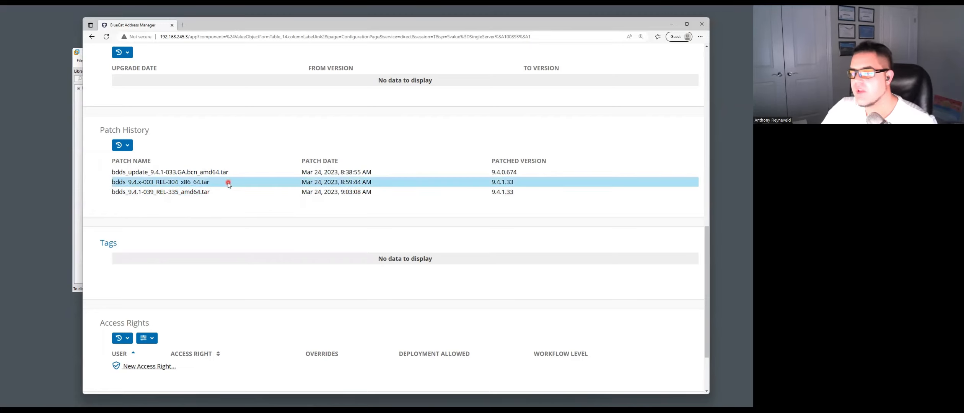
{"action": "scroll", "coordinate": [224, 183], "scroll_direction": "up", "scroll_amount": 10}
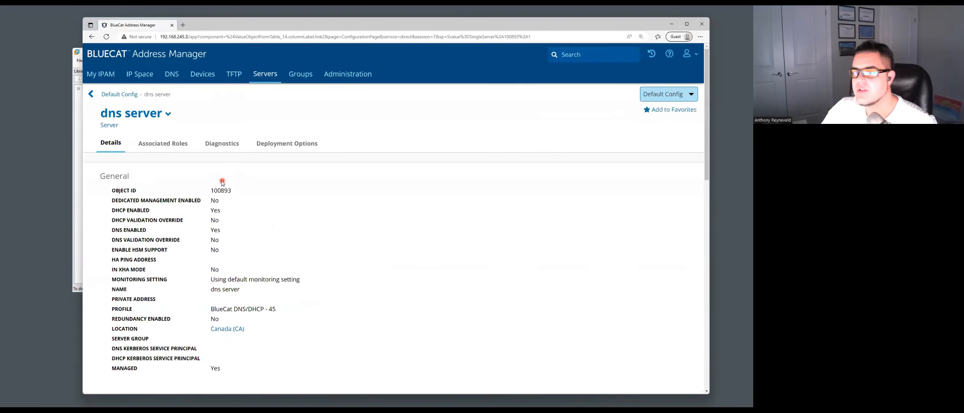
{"action": "left_click", "coordinate": [171, 114]}
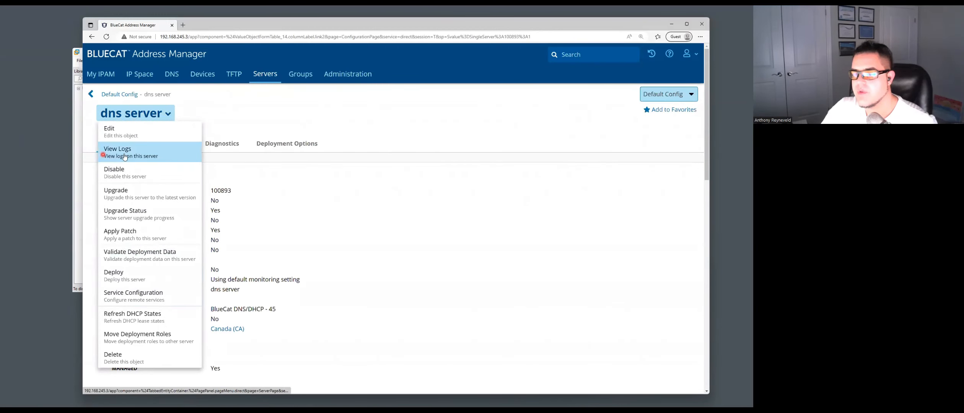
{"action": "left_click", "coordinate": [267, 126]}
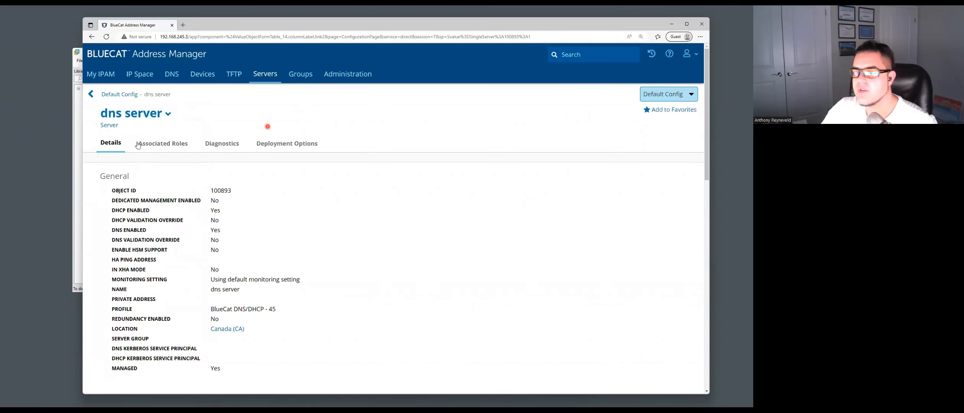